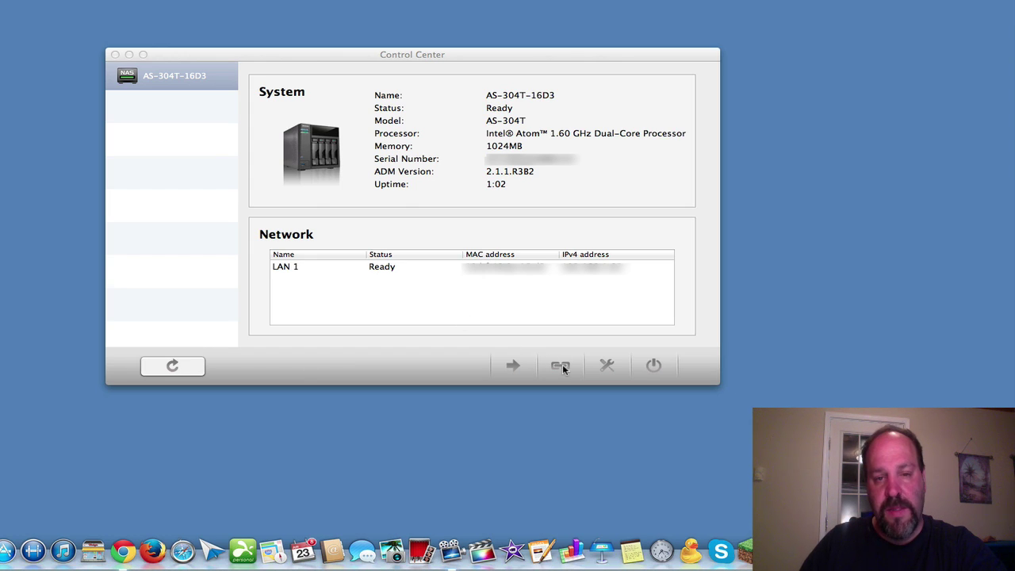
Look over the NAS connection, sign-in and power options without logging in.
left_click(562, 366)
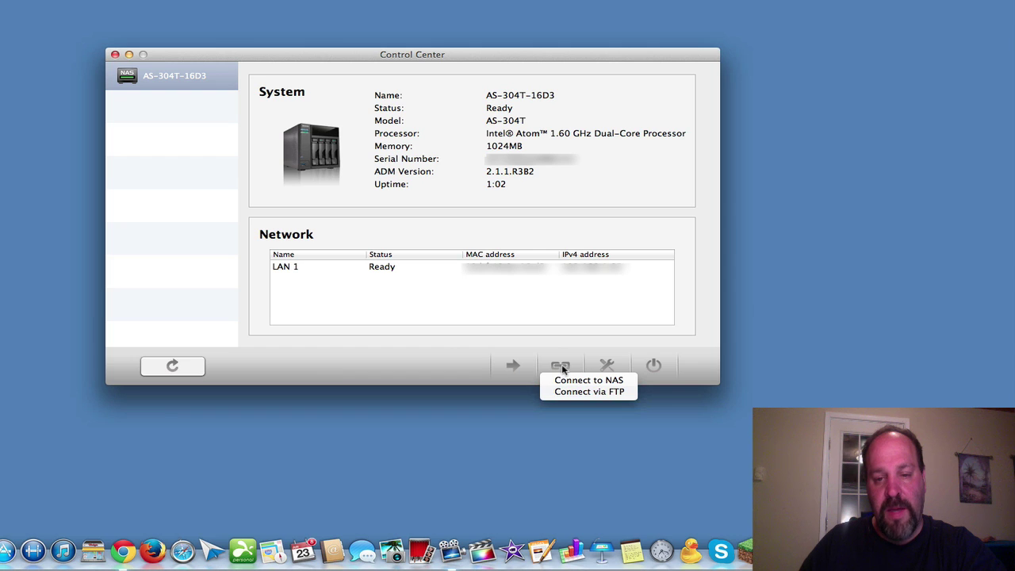
left_click(605, 364)
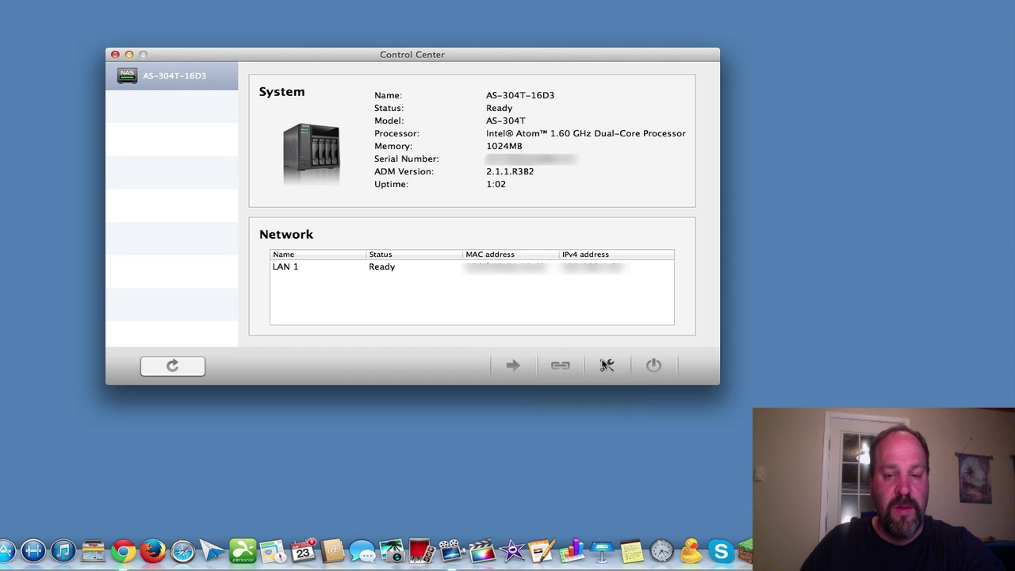
left_click(463, 201)
left_click(660, 363)
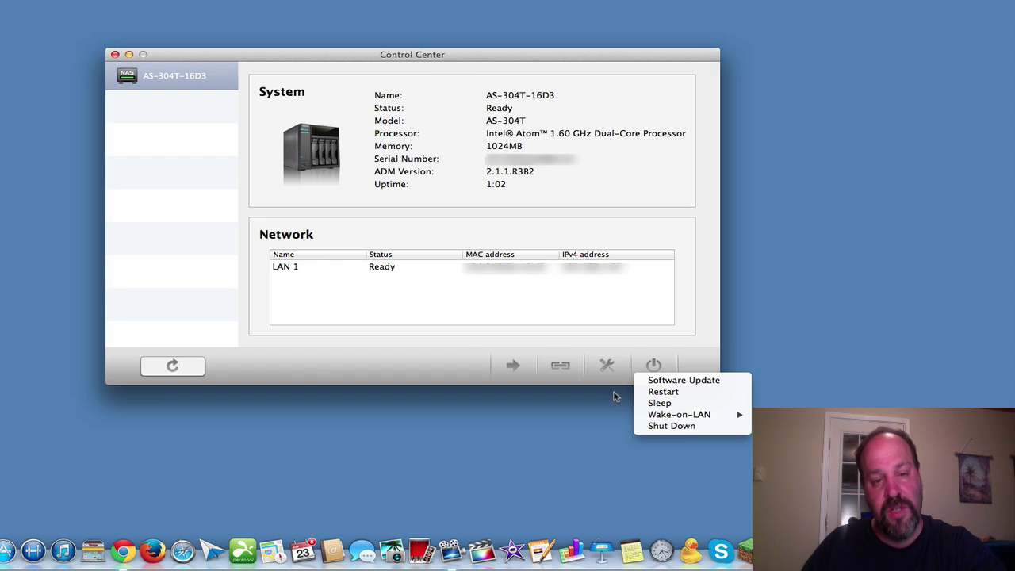
left_click(514, 369)
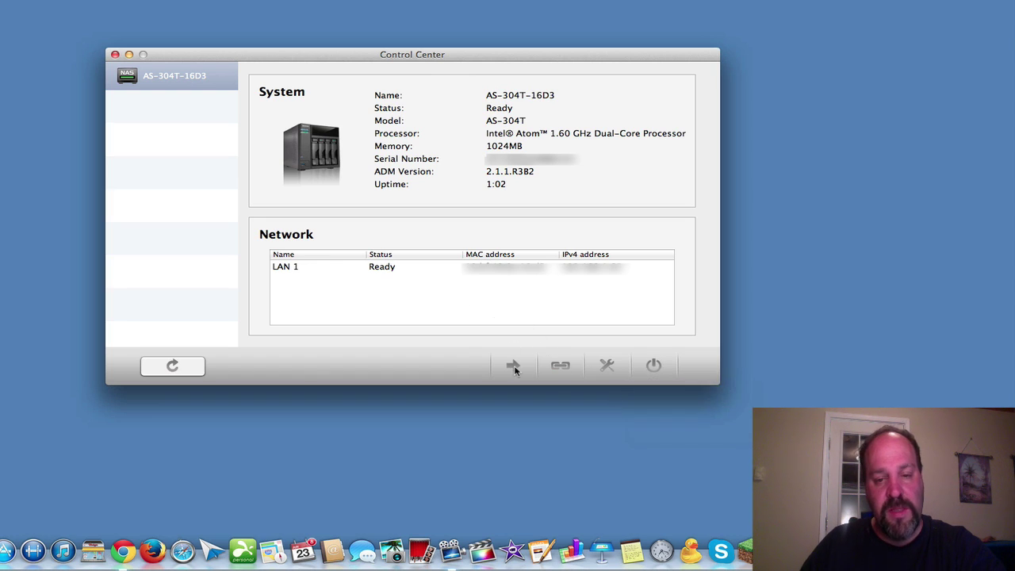
Sign in to the ADM web interface as admin with the account password.
left_click(514, 367)
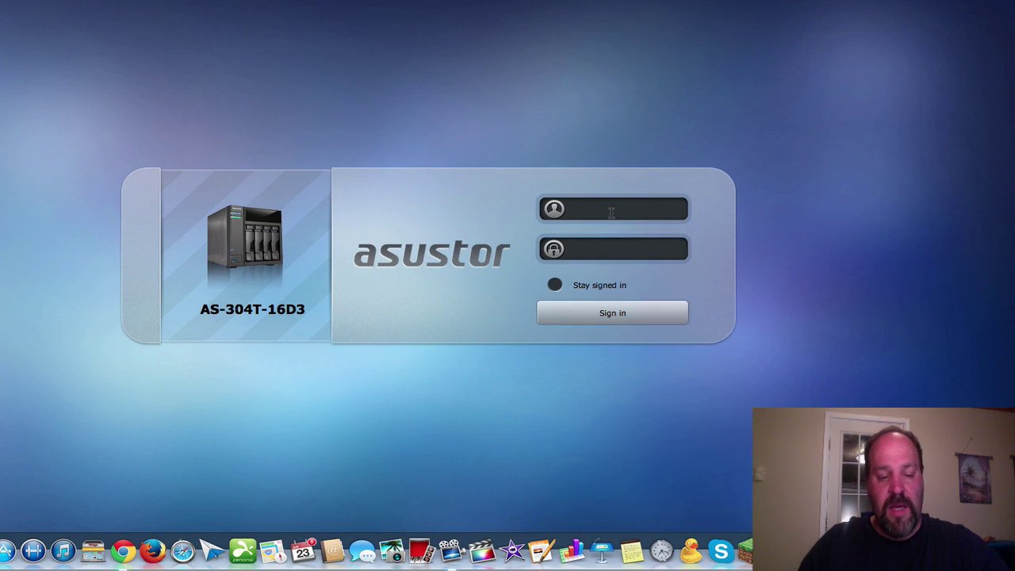
type("admin")
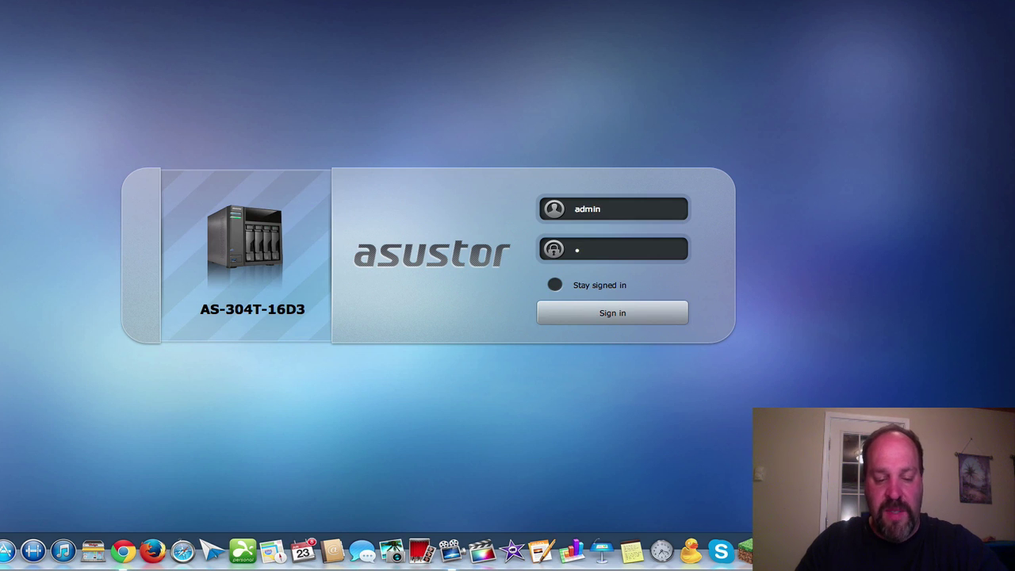
type("•")
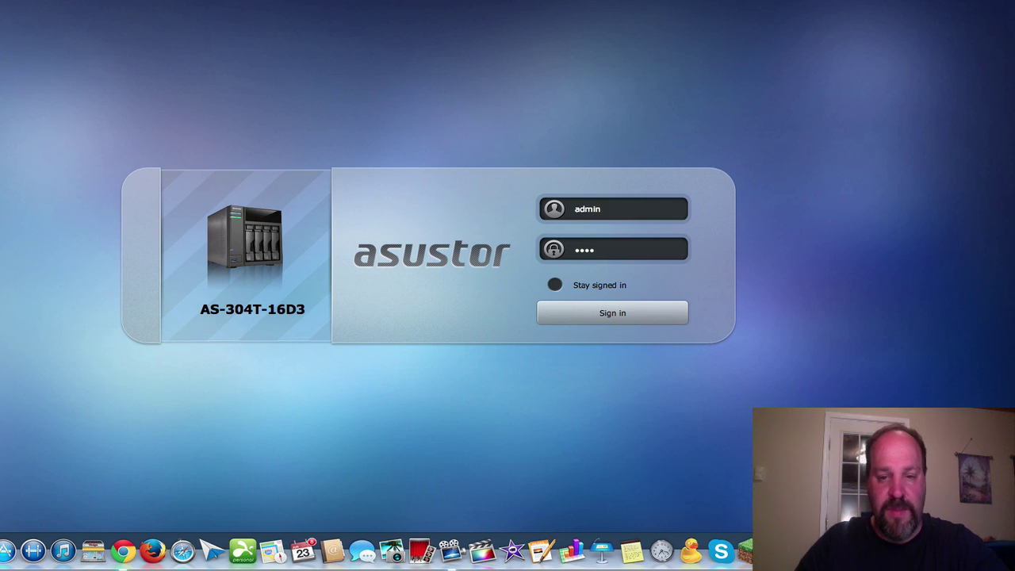
left_click(563, 308)
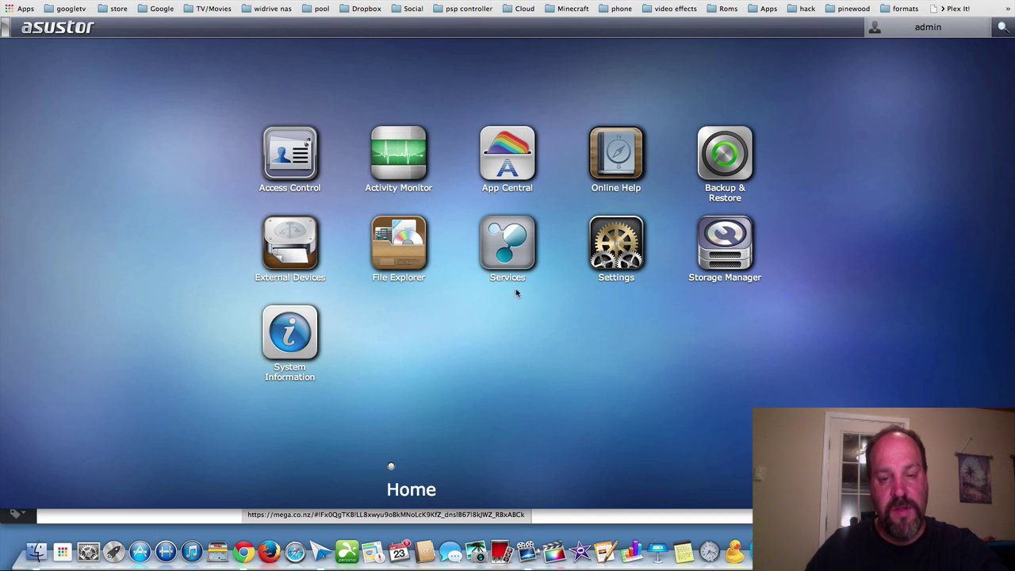
Check the NAS registration status in Settings, then go to Ease of Access.
left_click(617, 243)
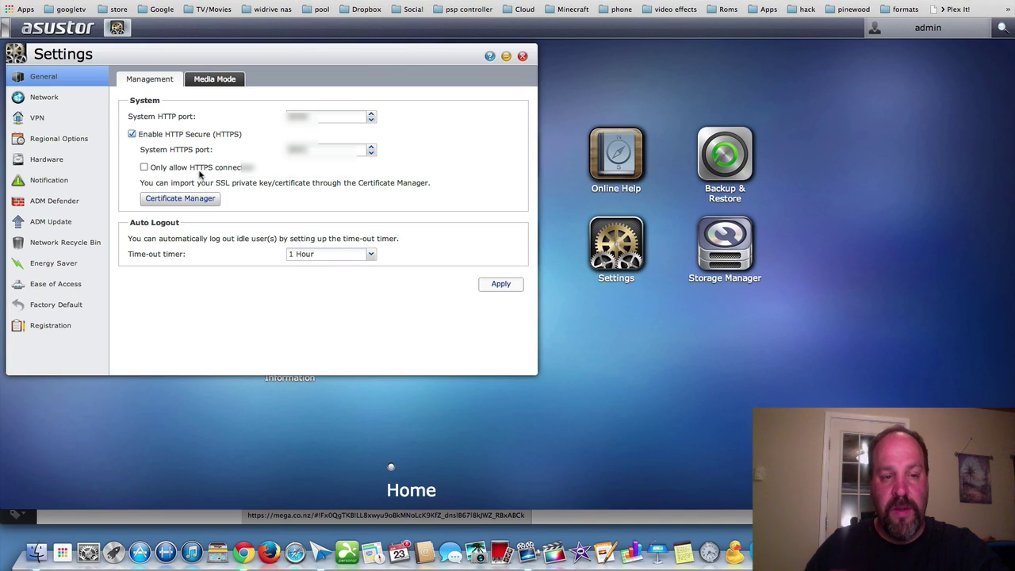
left_click(52, 332)
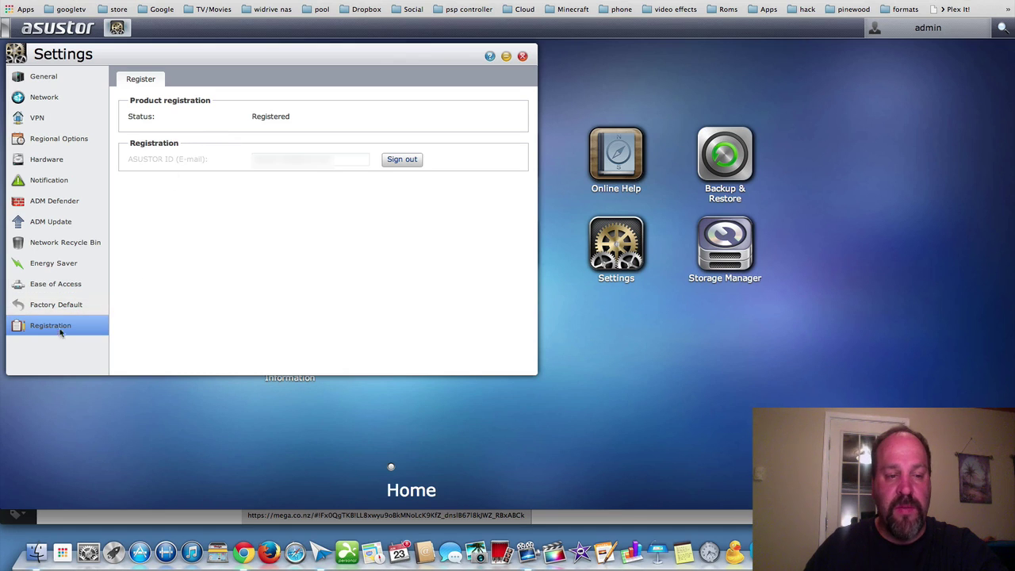
left_click(55, 287)
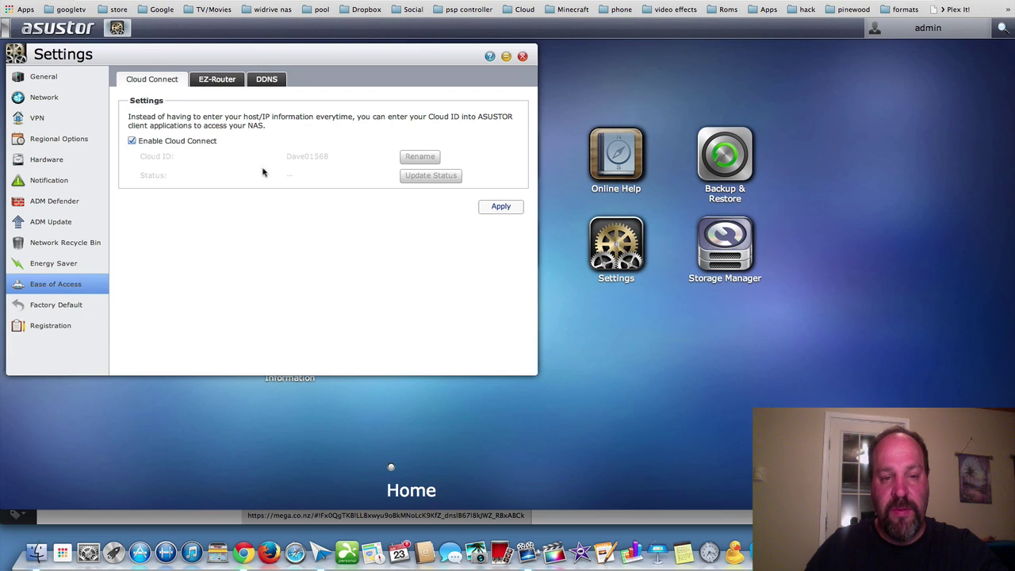
Apply the enabled Cloud Connect setting to activate the NAS Cloud ID.
left_click(490, 207)
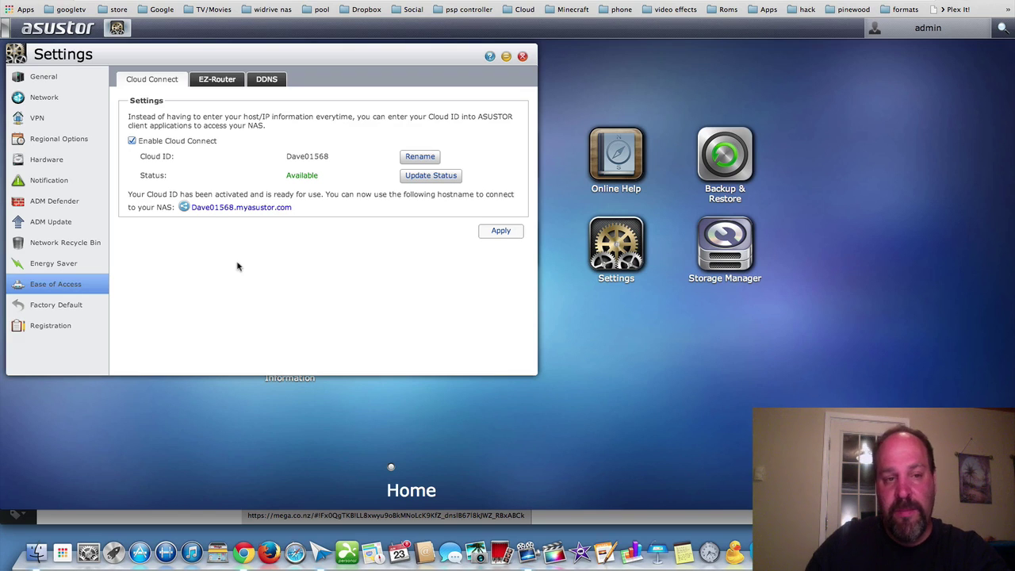
Open the EZ-Router tab and start adding new port forwarding rules.
left_click(229, 86)
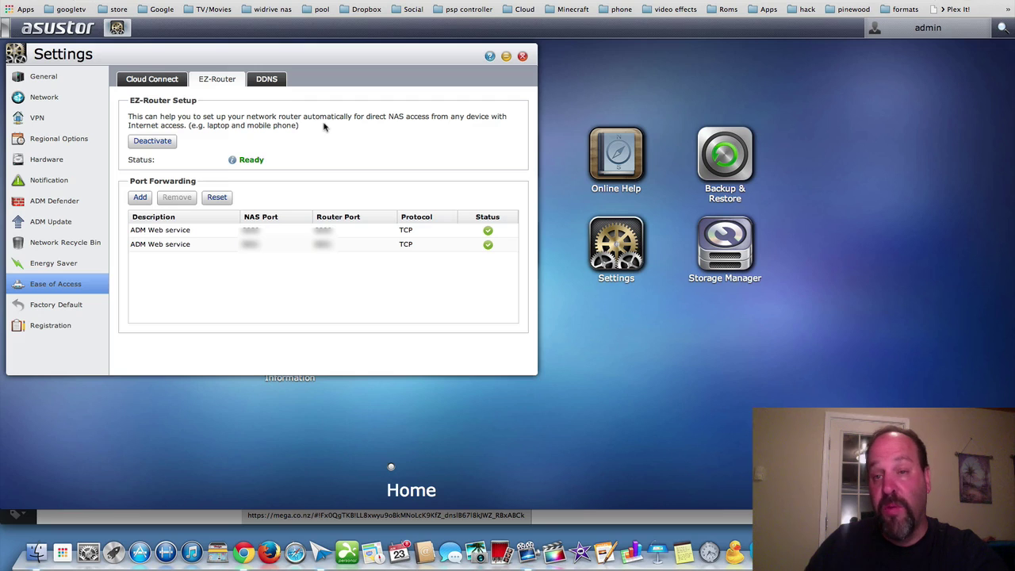
left_click(140, 198)
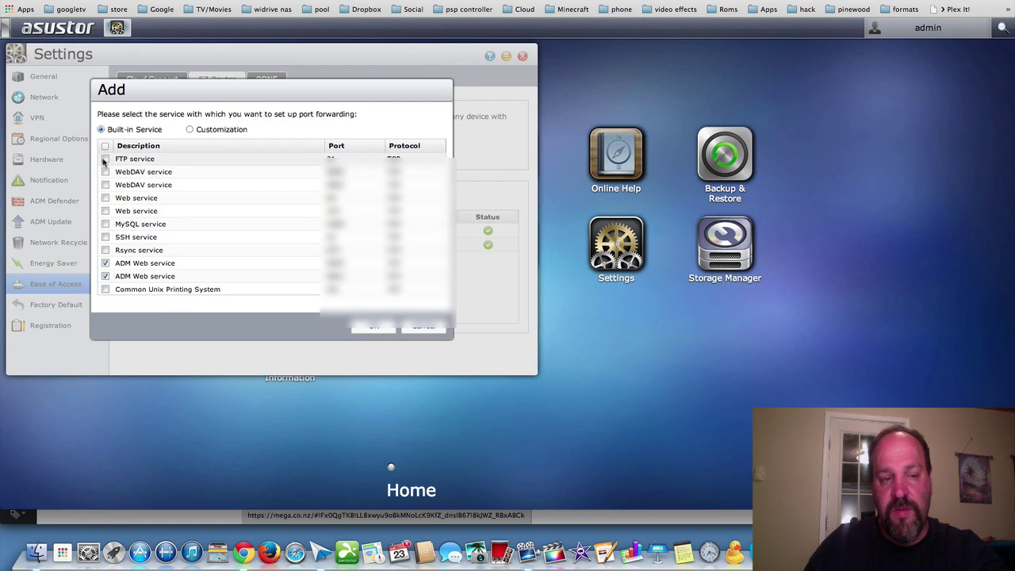
scroll(173, 276, "down", 1)
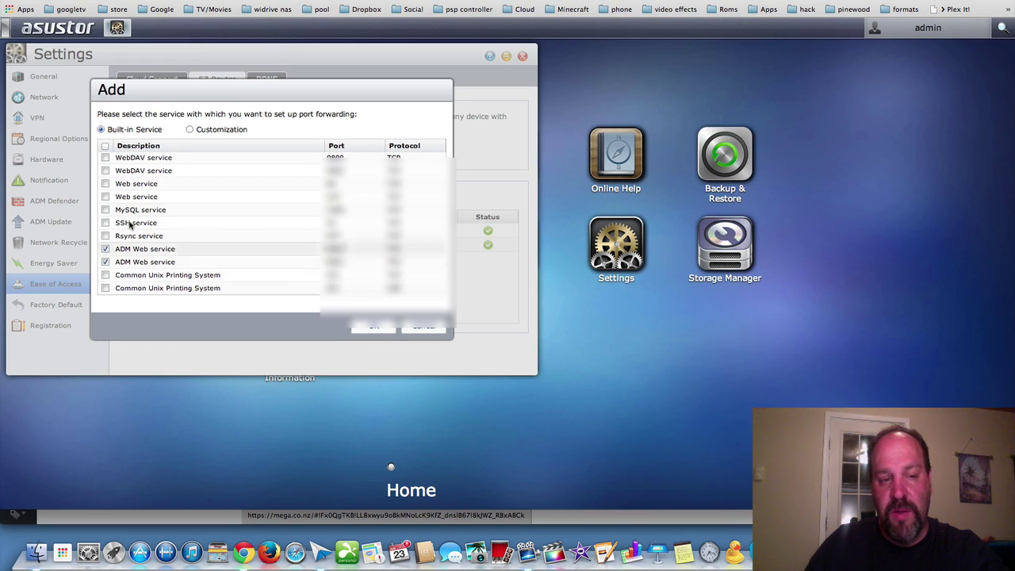
scroll(125, 222, "up", 1)
Forward FTP, MySQL, SSH, Rsync and both Common Unix Printing System entries.
left_click(106, 159)
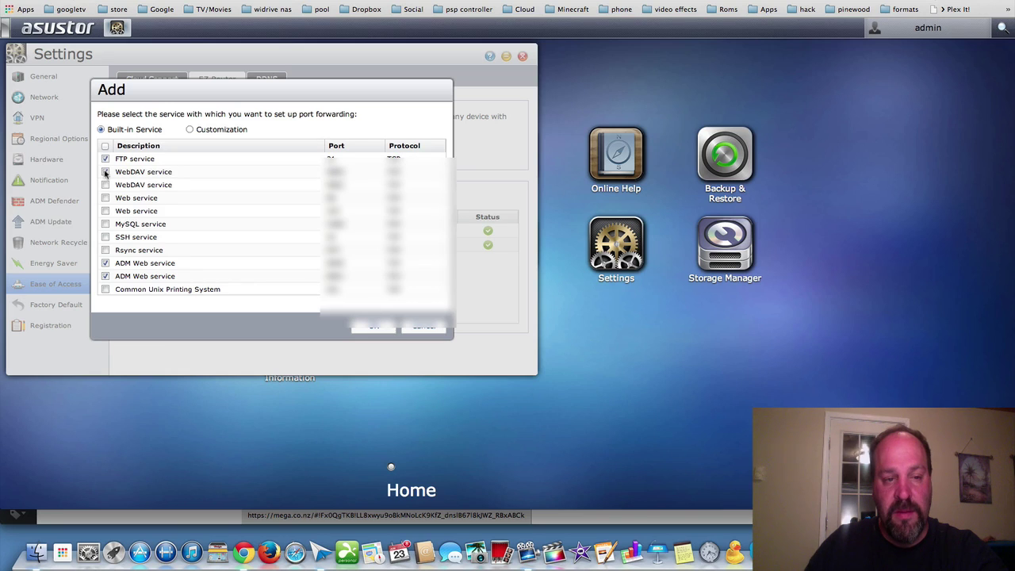
left_click(106, 223)
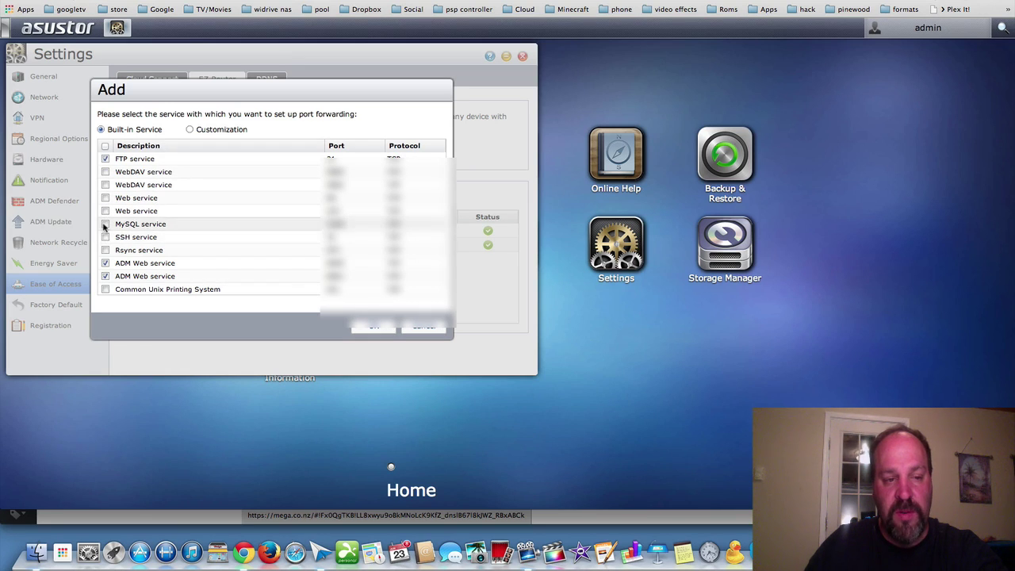
left_click(106, 236)
left_click(104, 251)
left_click(105, 289)
scroll(106, 291, "down", 1)
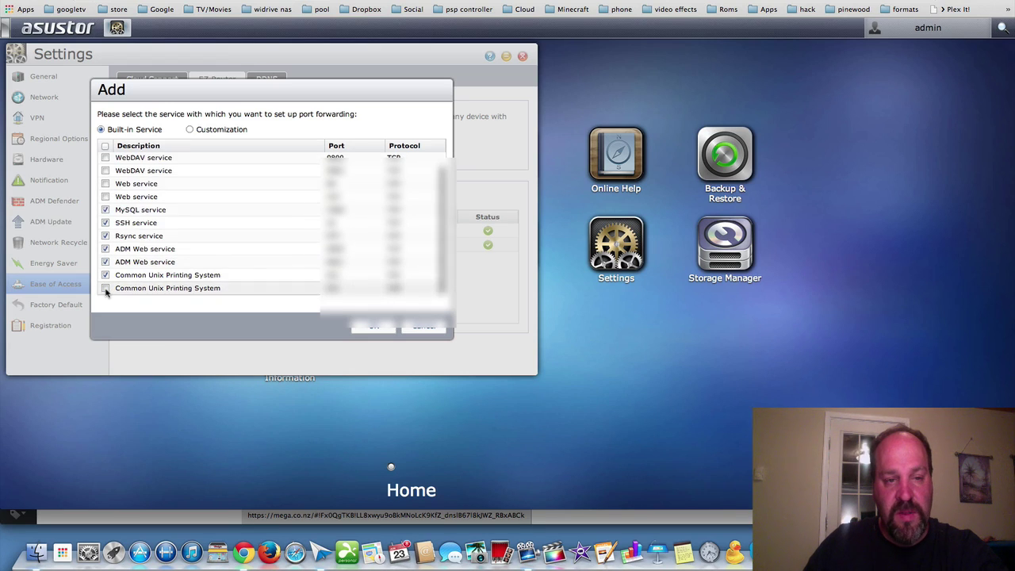
left_click(105, 289)
left_click(361, 327)
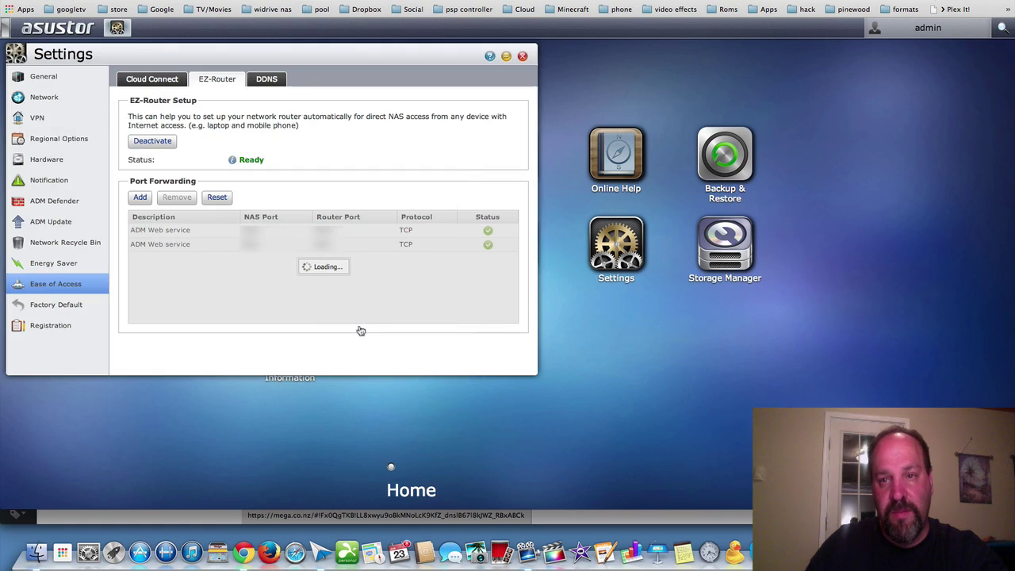
left_click(286, 300)
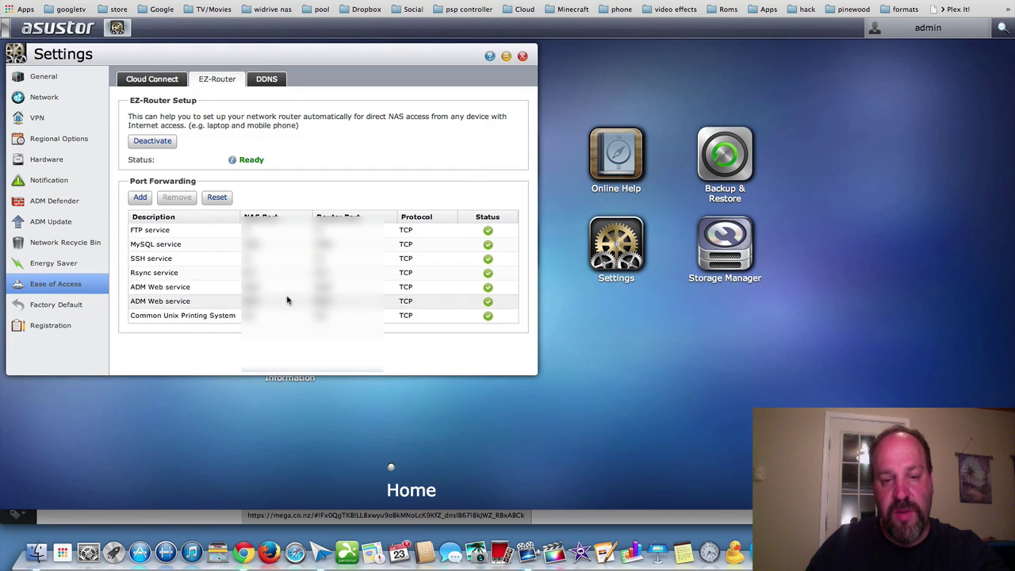
scroll(286, 298, "down", 1)
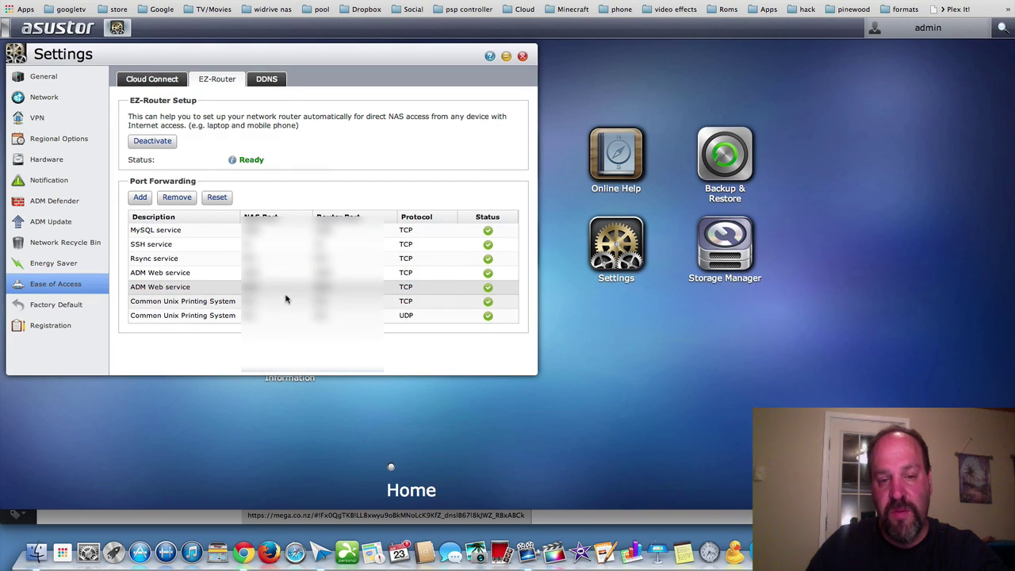
scroll(286, 299, "up", 1)
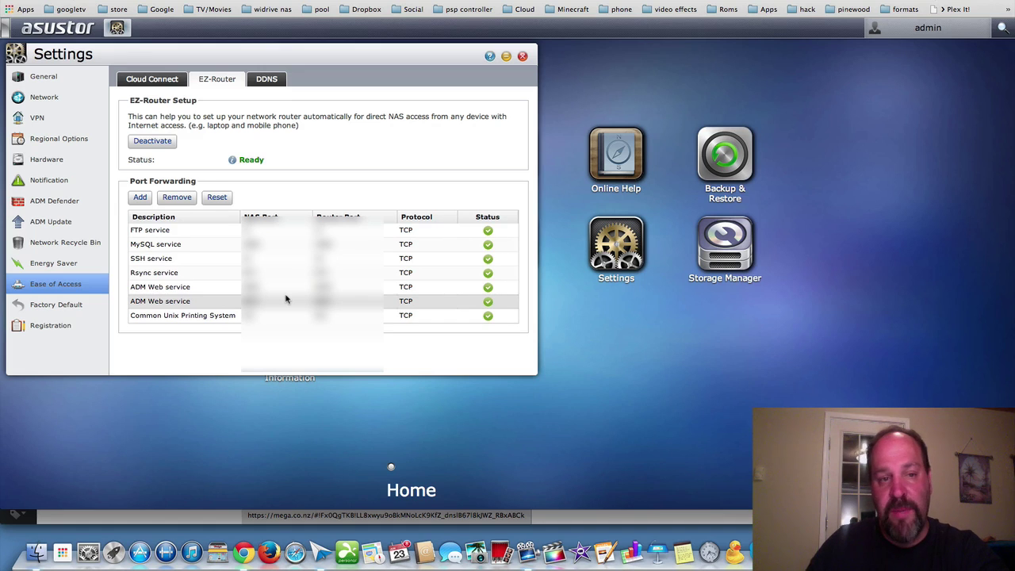
Turn on DDNS, pick a DDNS provider, and apply the settings.
left_click(266, 79)
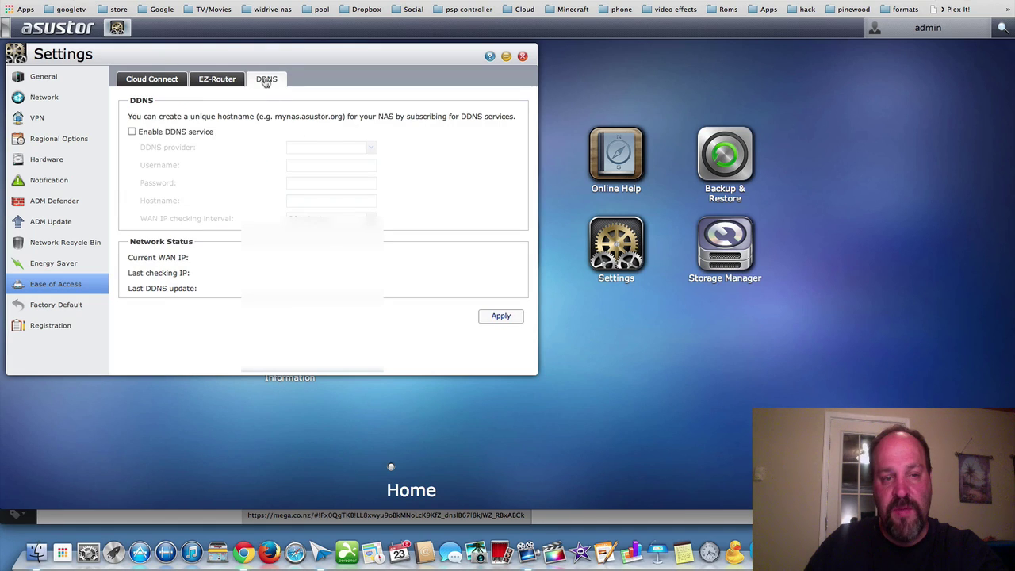
left_click(132, 133)
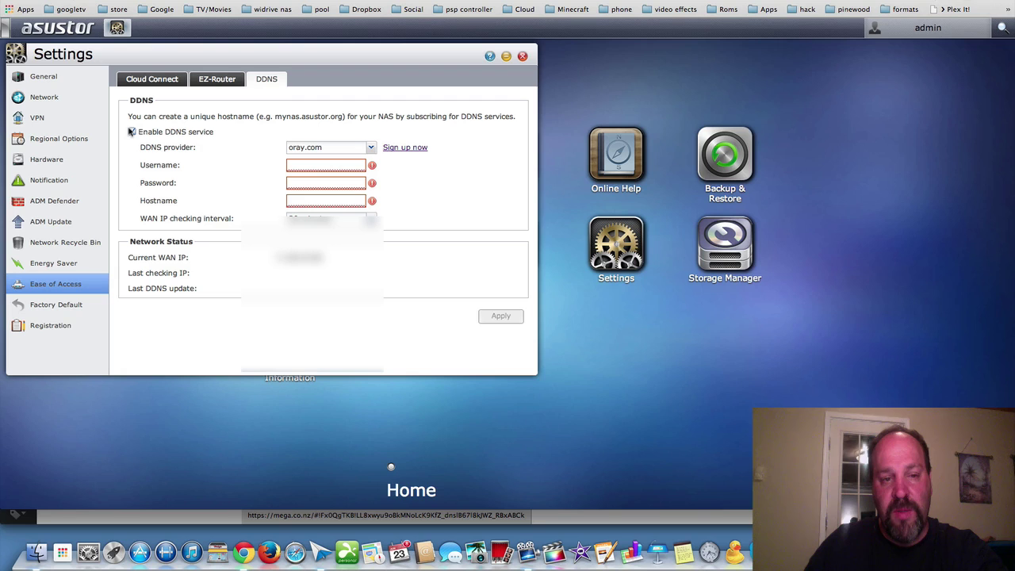
left_click(371, 148)
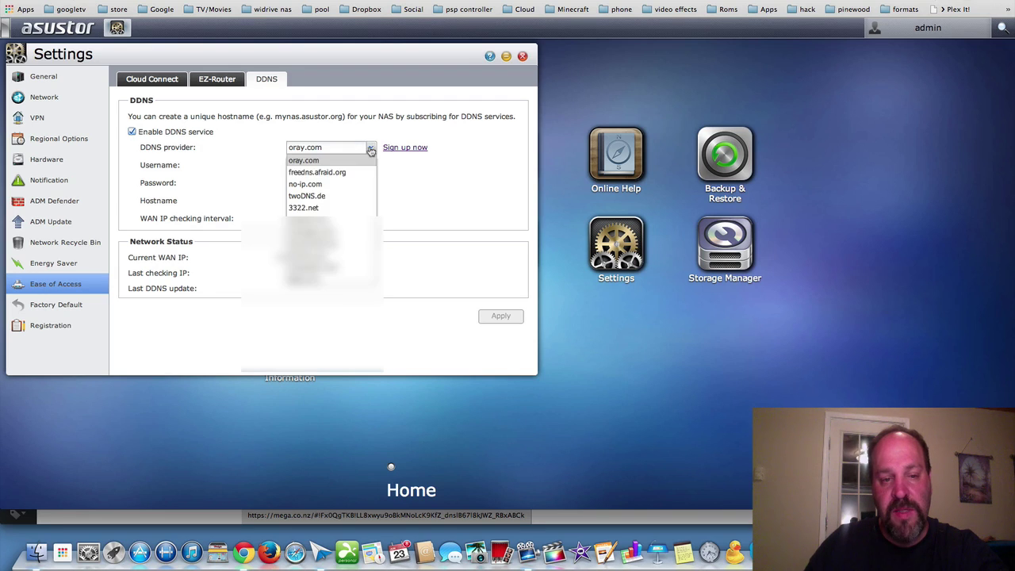
left_click(322, 270)
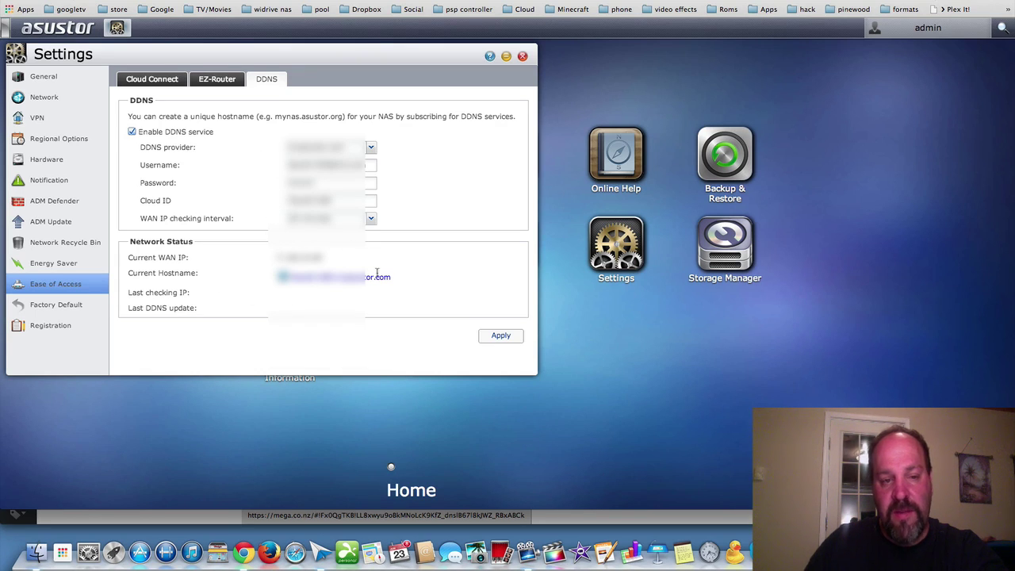
left_click(505, 339)
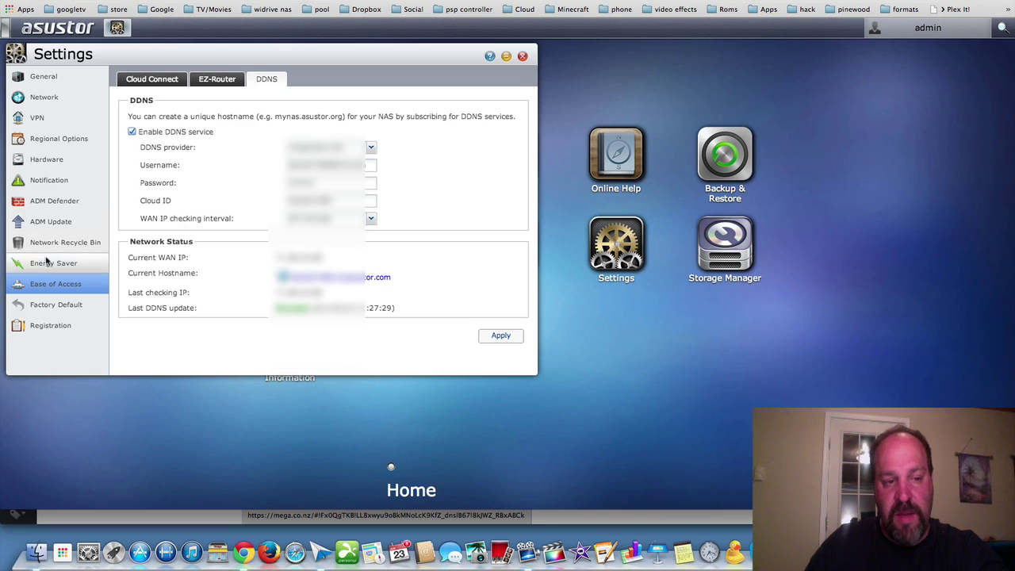
Add a new sender on the Send tab of General > Notification.
left_click(41, 80)
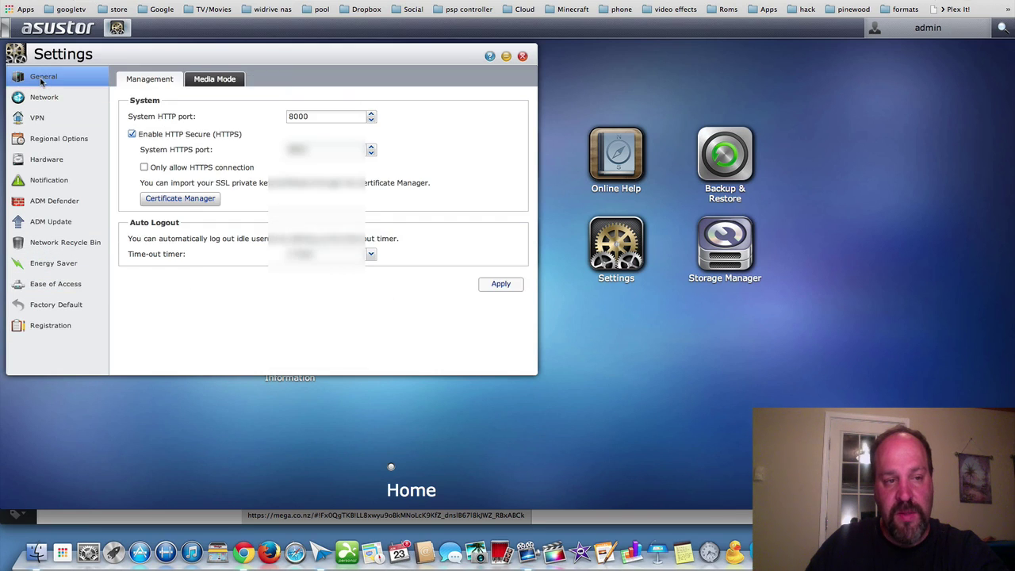
left_click(40, 181)
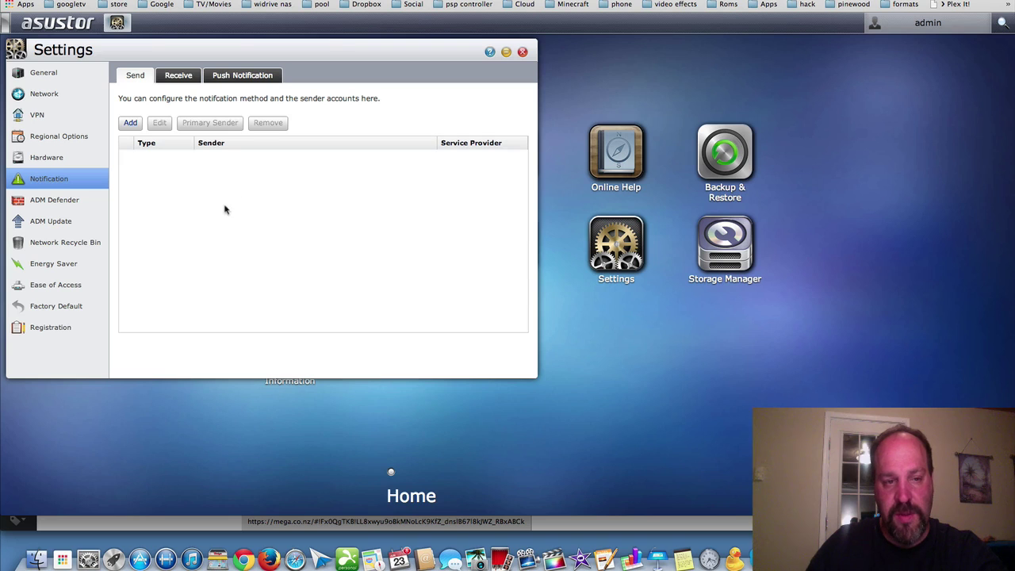
left_click(130, 124)
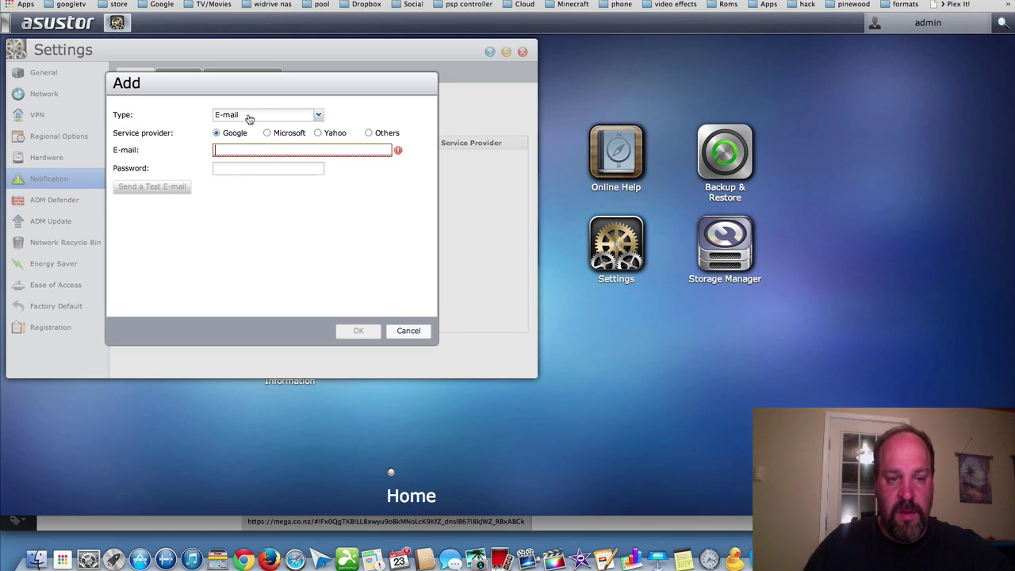
Enter the sender's e-mail address and send a test notification e-mail.
left_click(248, 119)
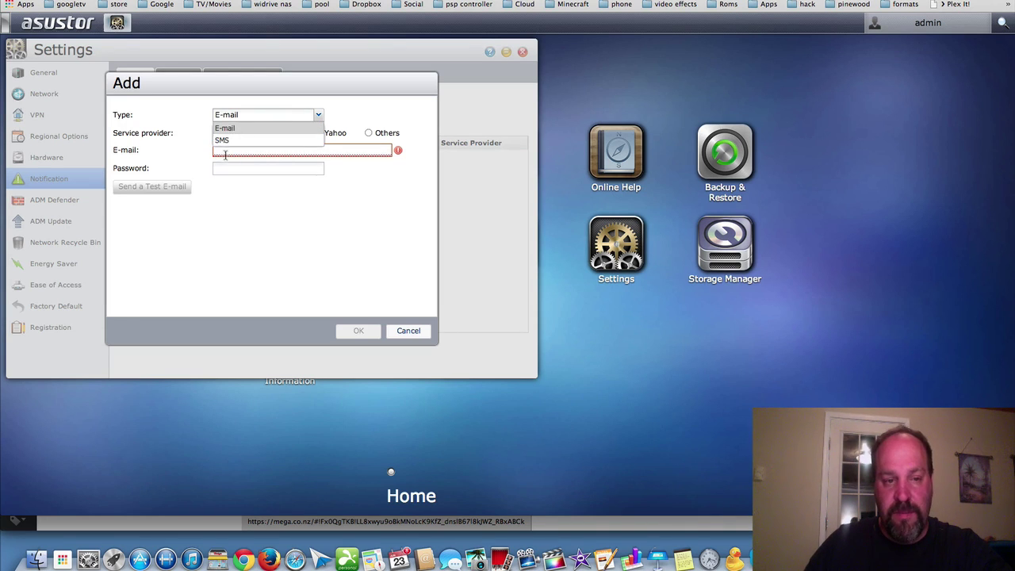
left_click(224, 154)
type("da")
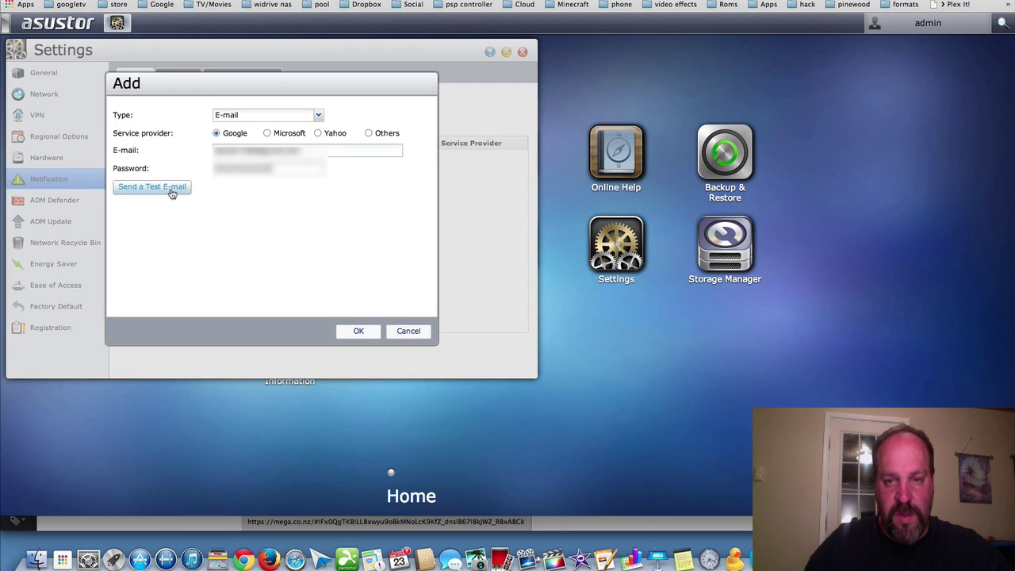
left_click(171, 190)
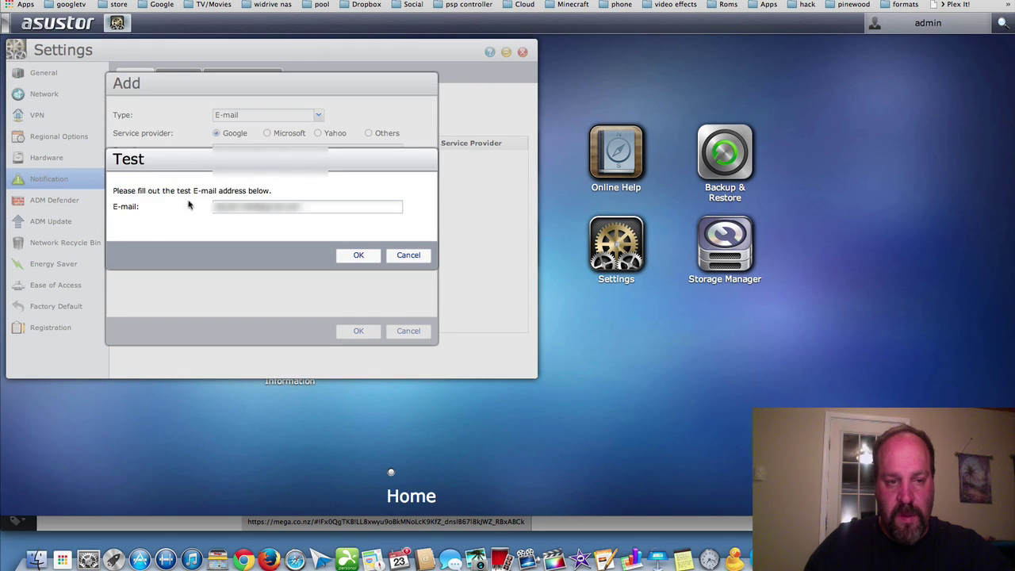
left_click(359, 256)
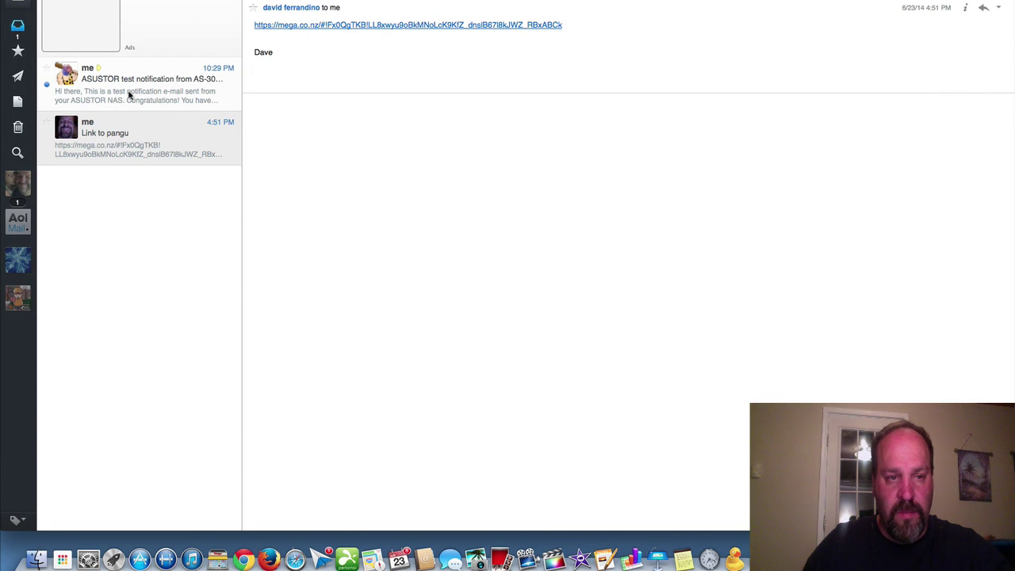
Read the ASUSTOR test notification in the AOL inbox and delete it.
left_click(127, 94)
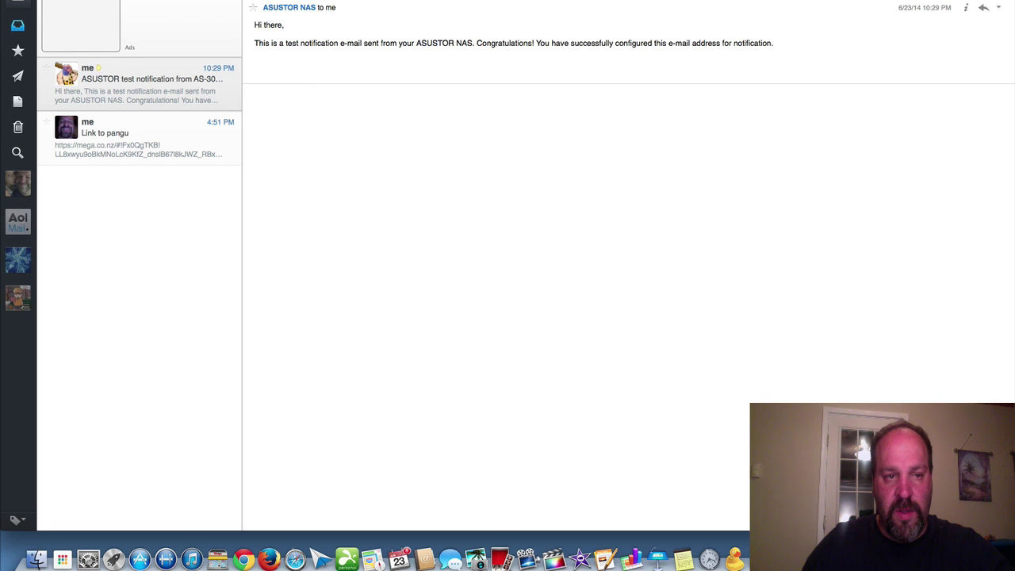
key("Delete")
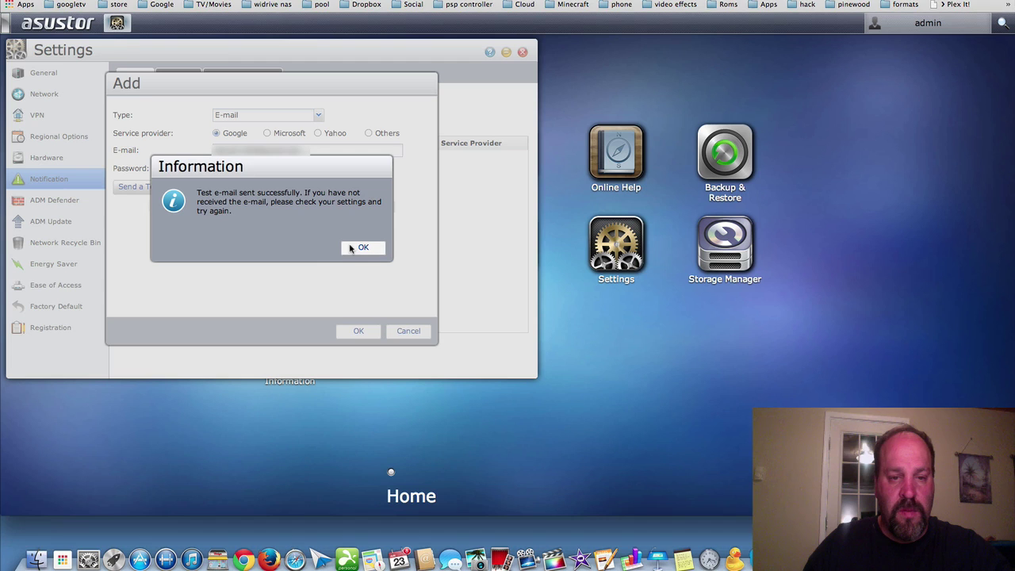
Dismiss the test-success message and save the new Google e-mail sender.
left_click(351, 248)
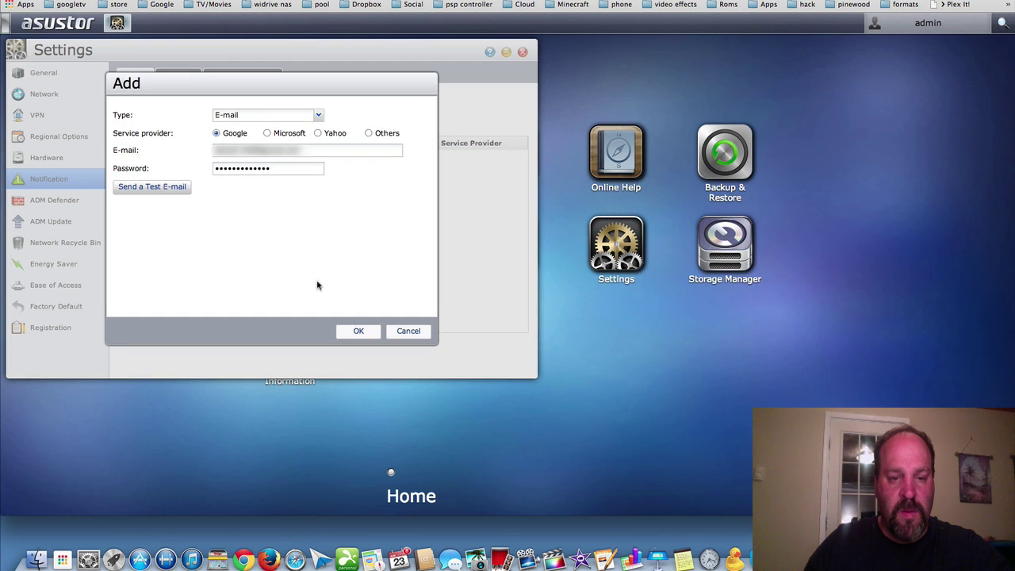
left_click(358, 331)
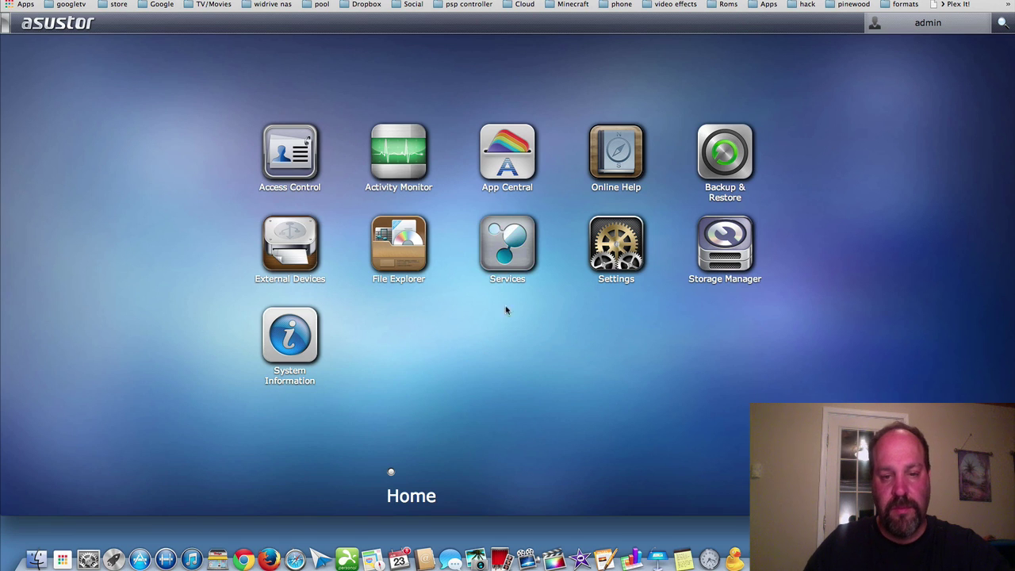
left_click(507, 258)
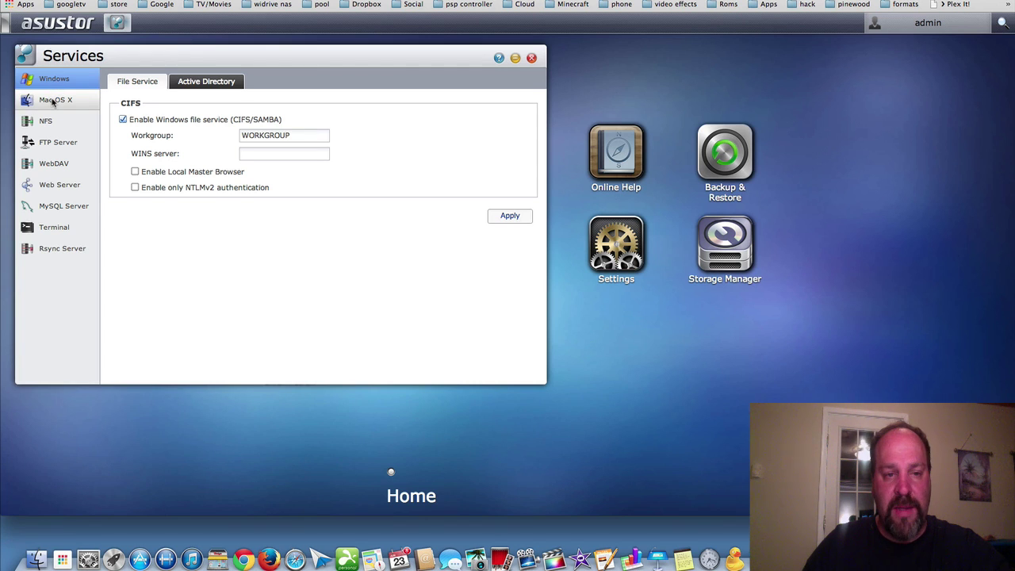
Enable Mac OS X AFP service with Bonjour and Time Machine backups to Public.
left_click(53, 102)
left_click(123, 120)
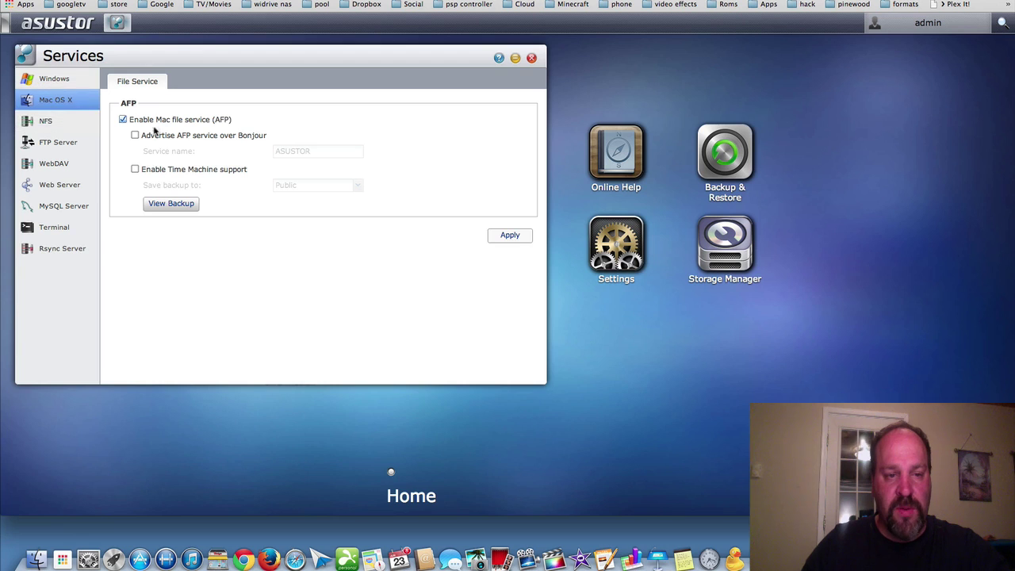
left_click(135, 135)
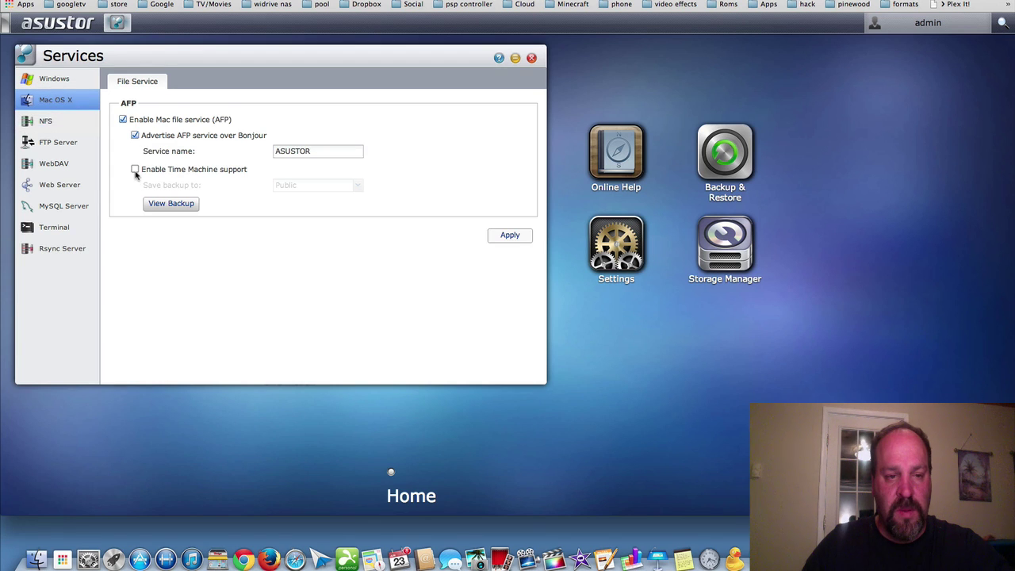
left_click(135, 170)
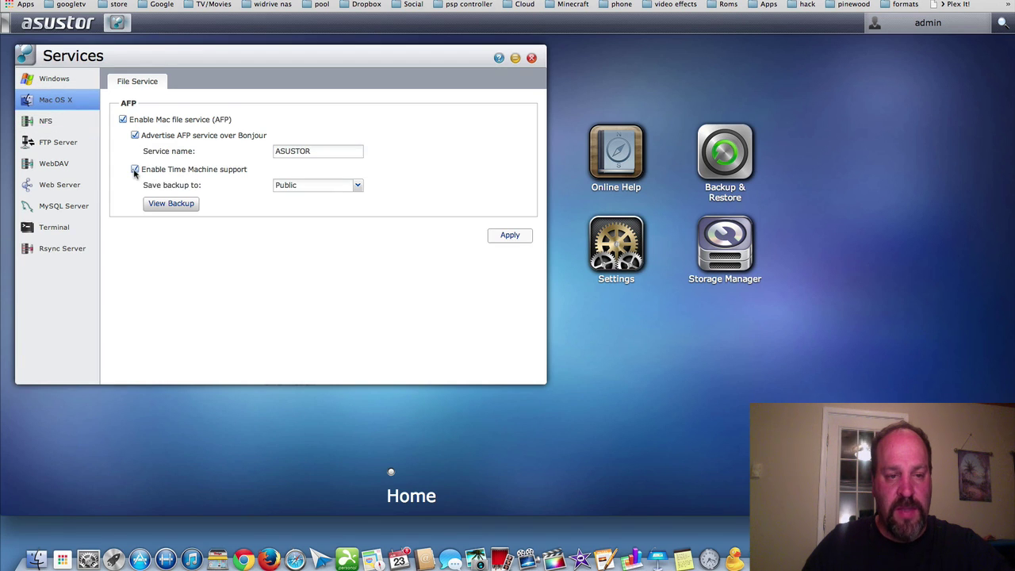
left_click(294, 187)
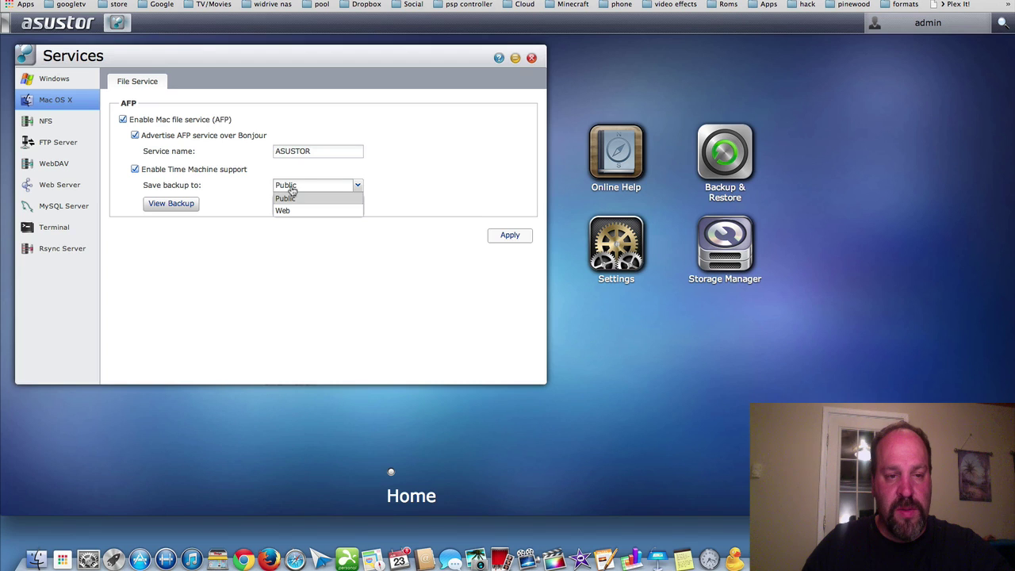
left_click(291, 191)
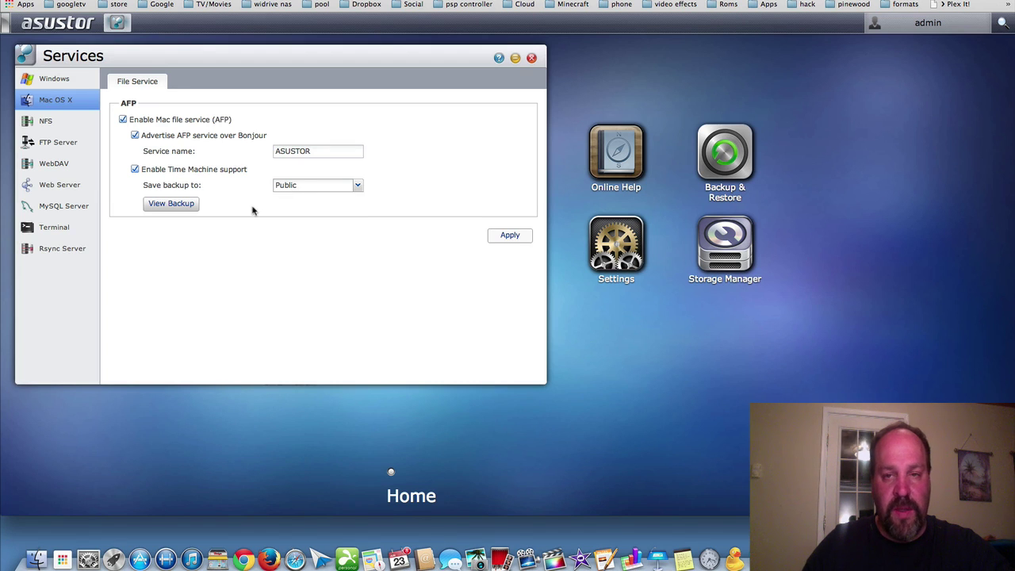
left_click(302, 185)
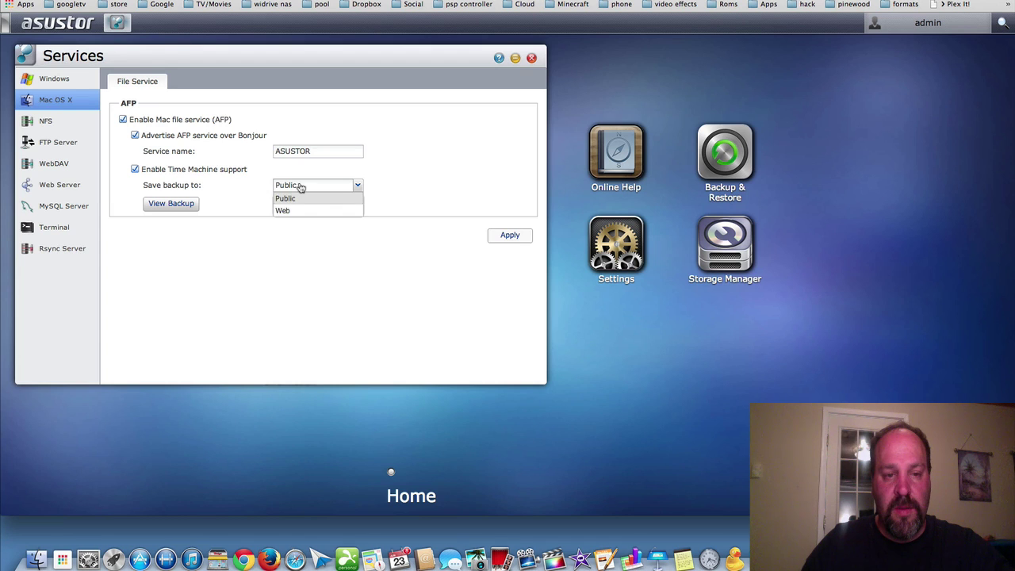
left_click(302, 186)
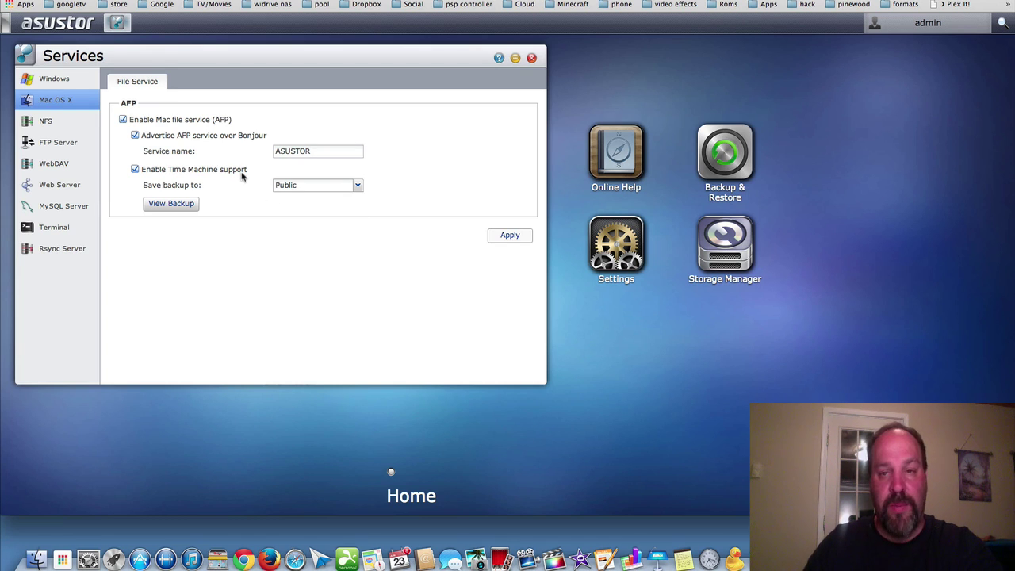
View the NFS page, enable the FTP server, then return to Mac OS X settings.
left_click(42, 122)
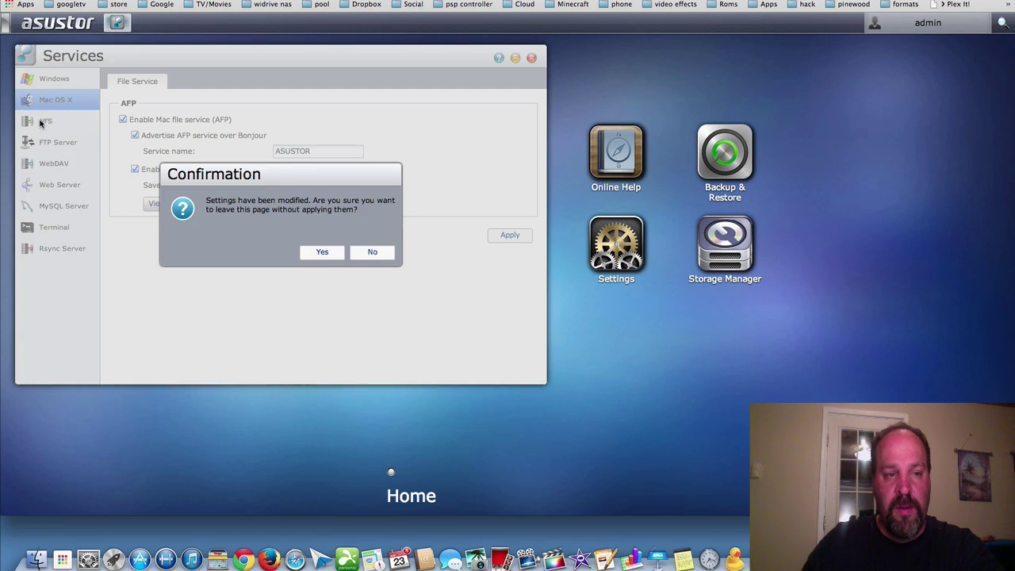
left_click(332, 256)
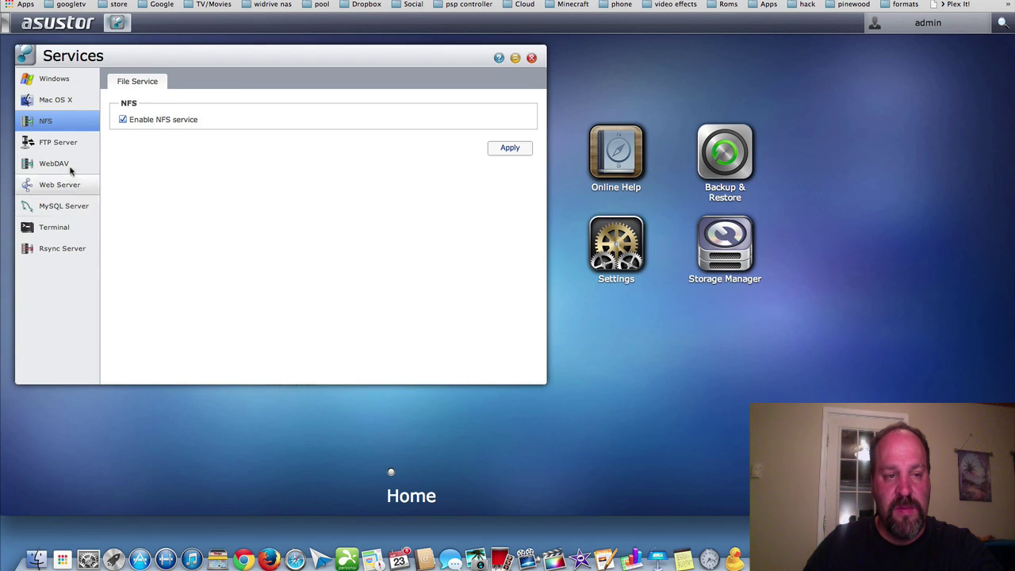
left_click(57, 145)
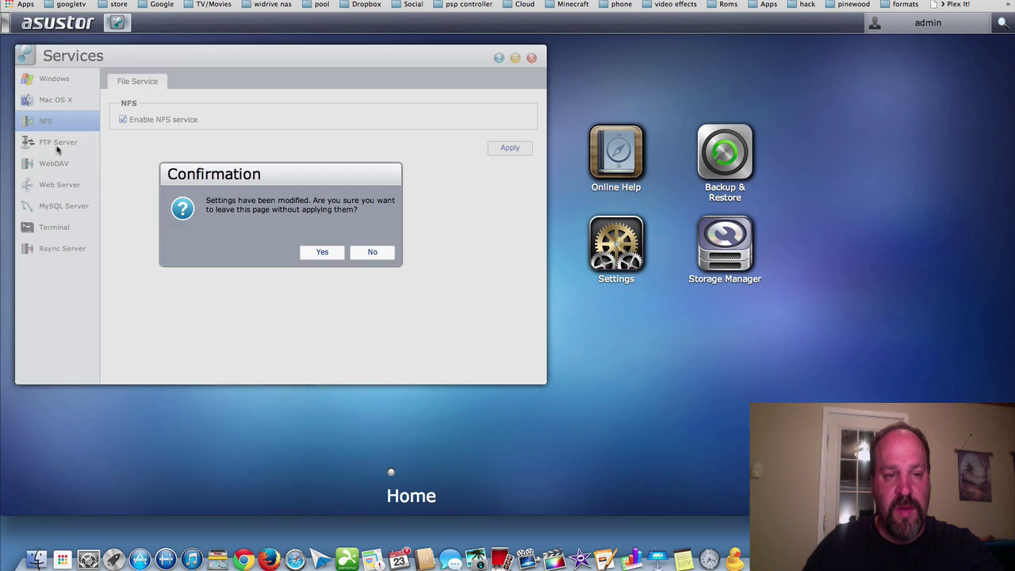
left_click(323, 252)
left_click(123, 120)
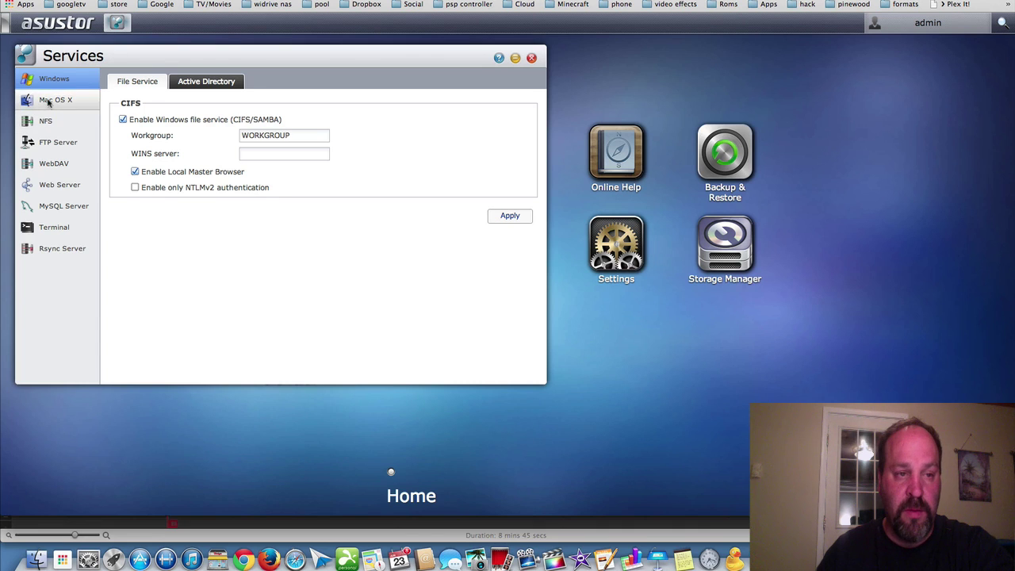
left_click(57, 102)
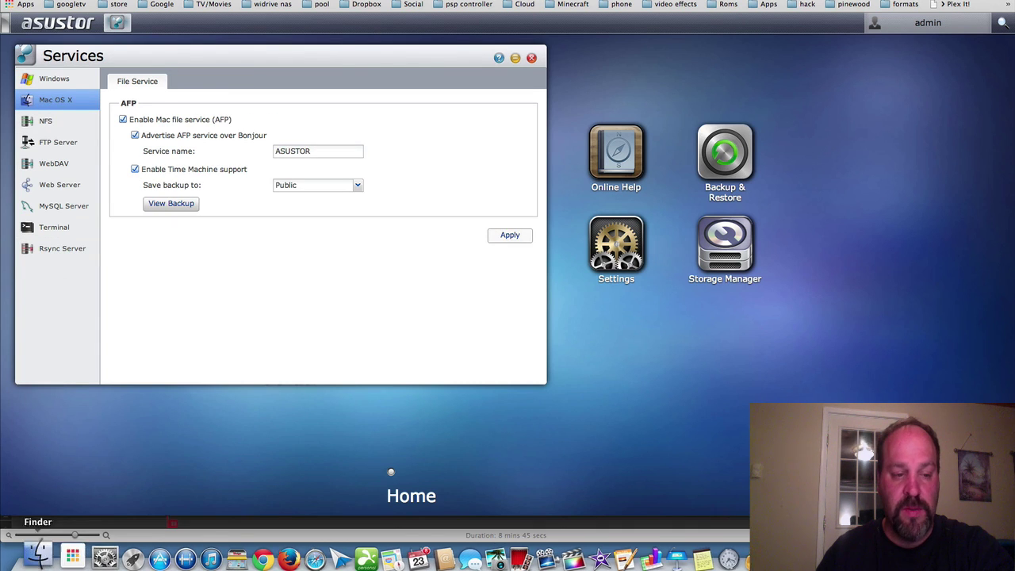
Browse the AS-304T-16D3 server's shared folders and services in Finder.
left_click(35, 548)
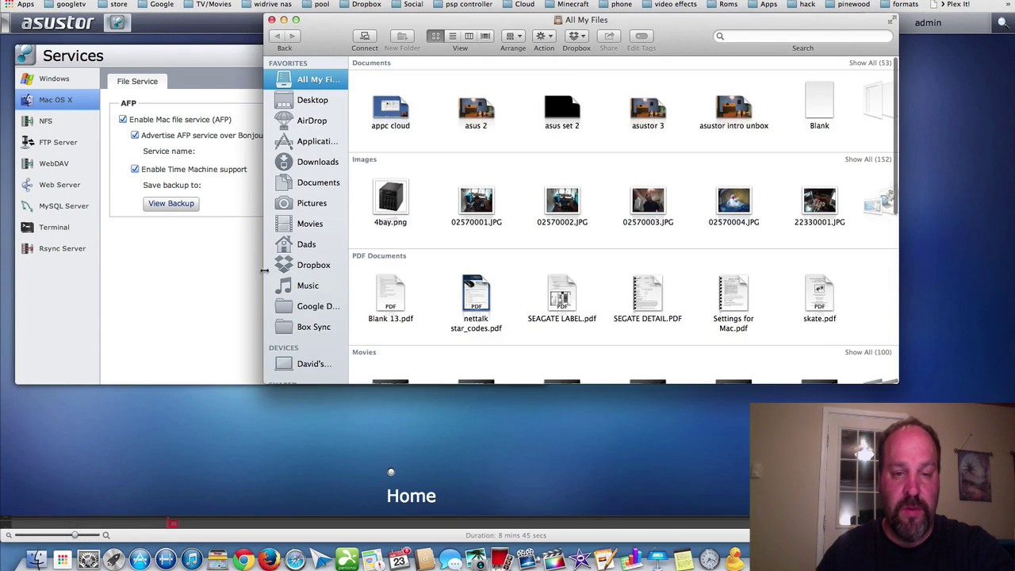
scroll(301, 282, "down", 5)
scroll(309, 262, "down", 5)
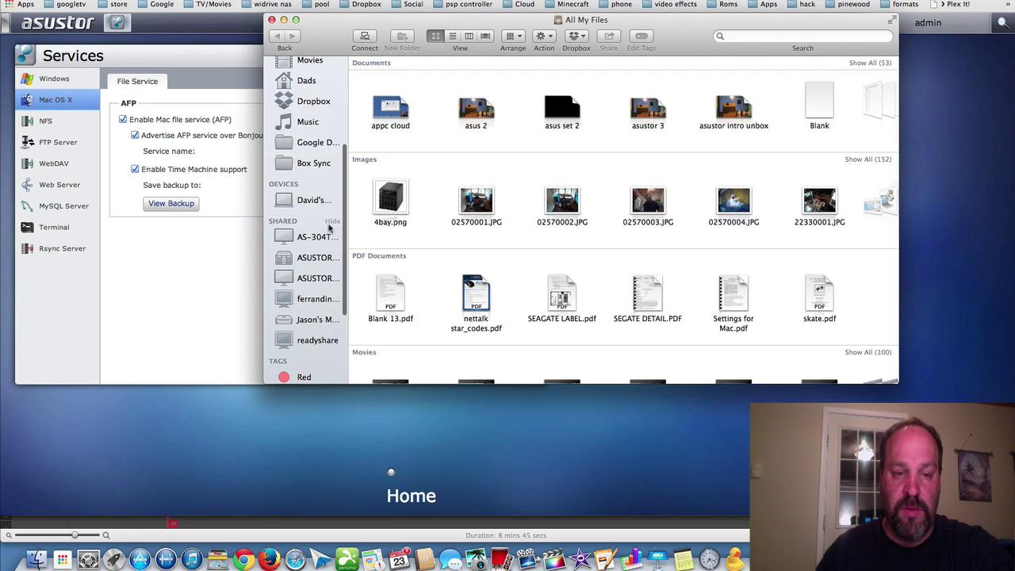
left_click(310, 242)
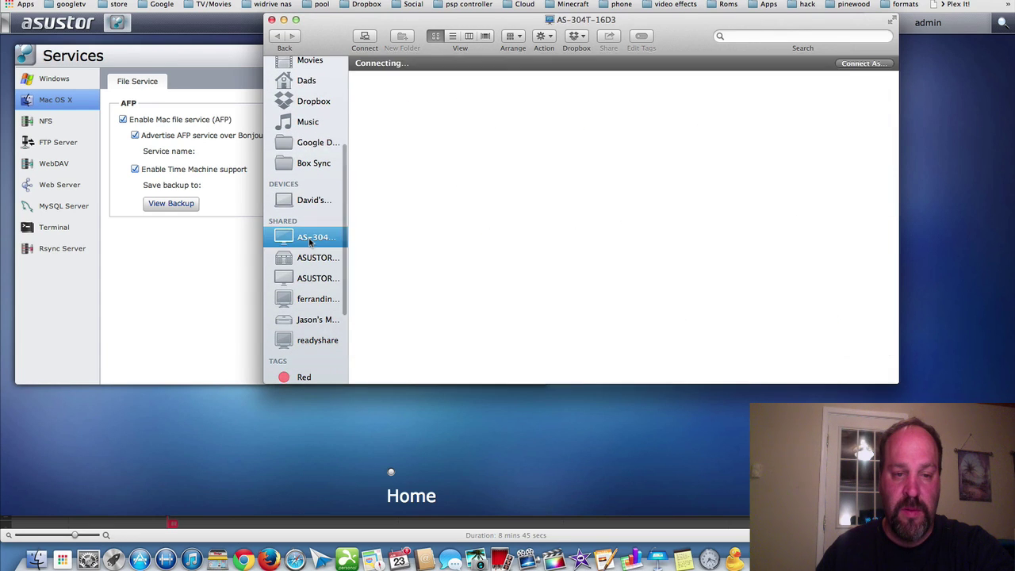
left_click(310, 261)
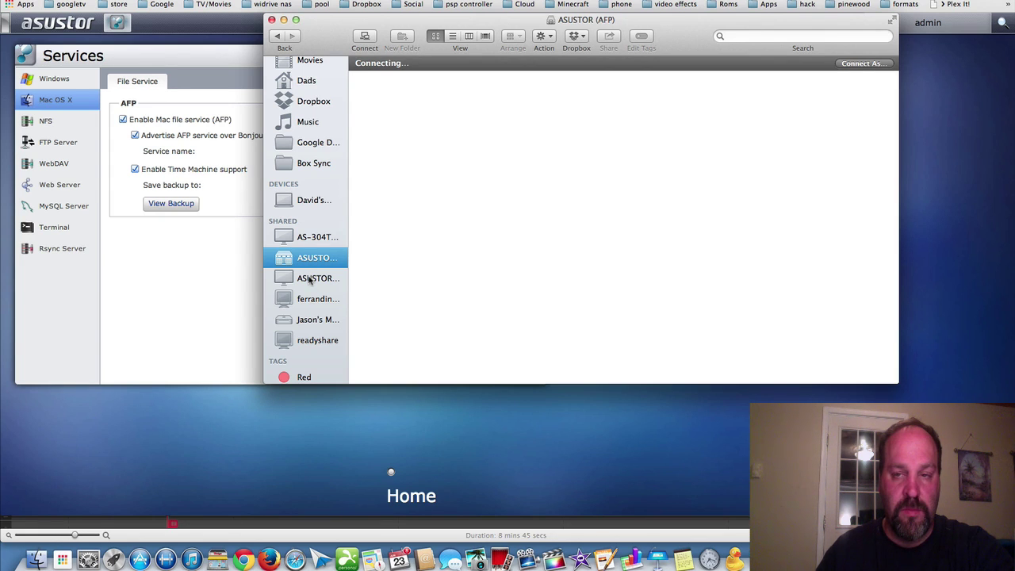
left_click(310, 278)
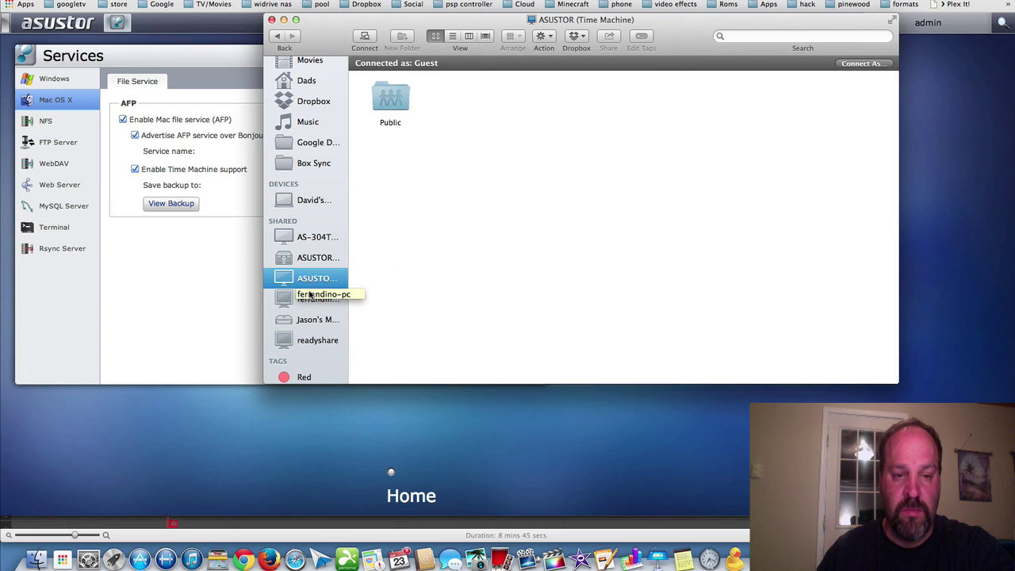
left_click(315, 261)
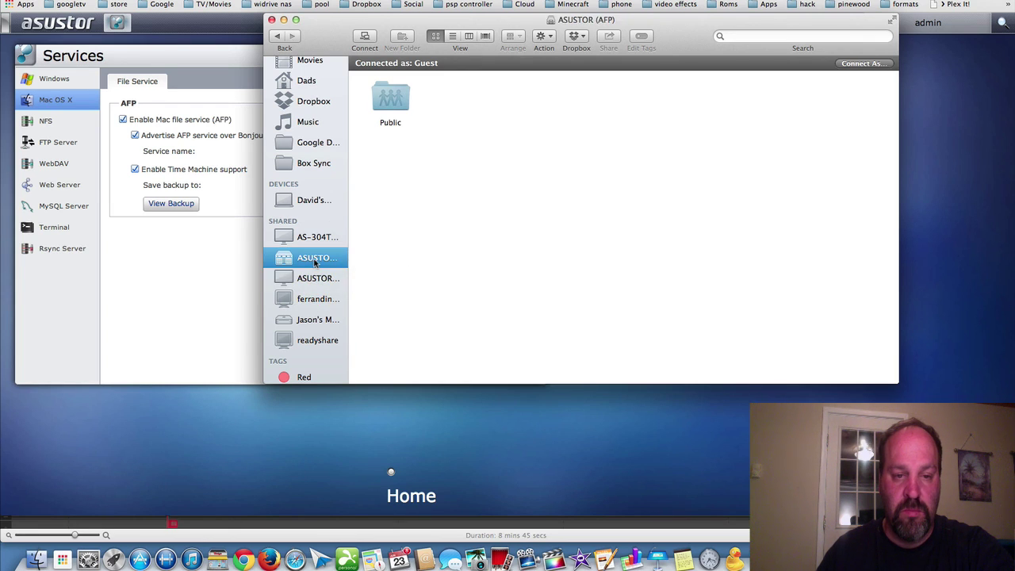
left_click(315, 240)
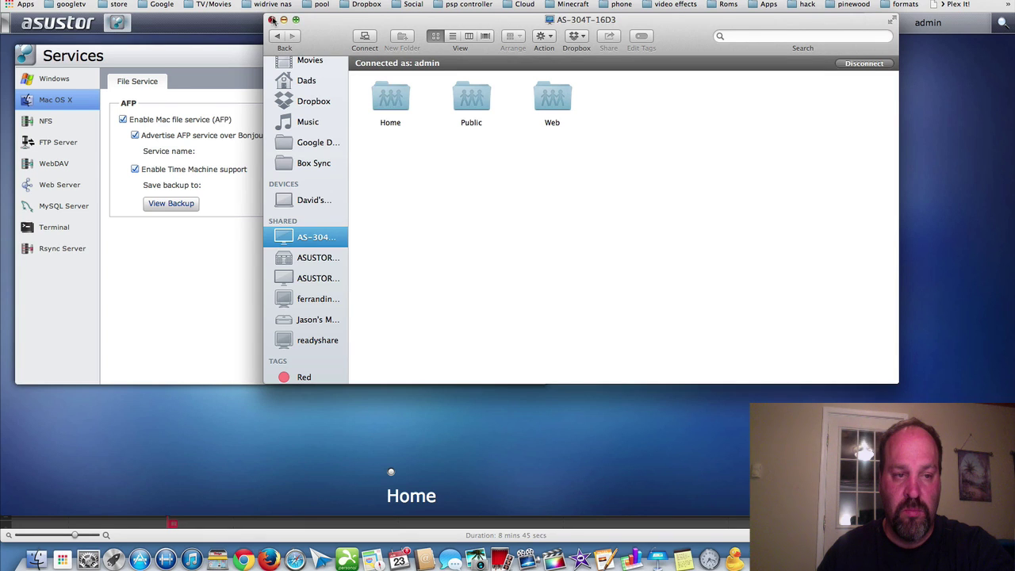
Close Finder, attempt an FTP connection to the NAS, and cancel the failed login.
left_click(272, 19)
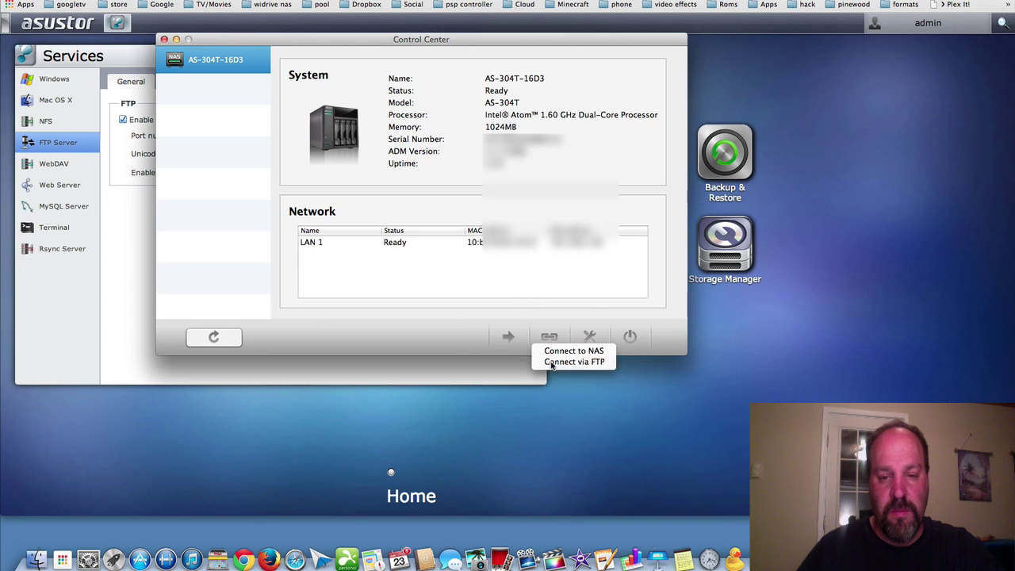
left_click(550, 362)
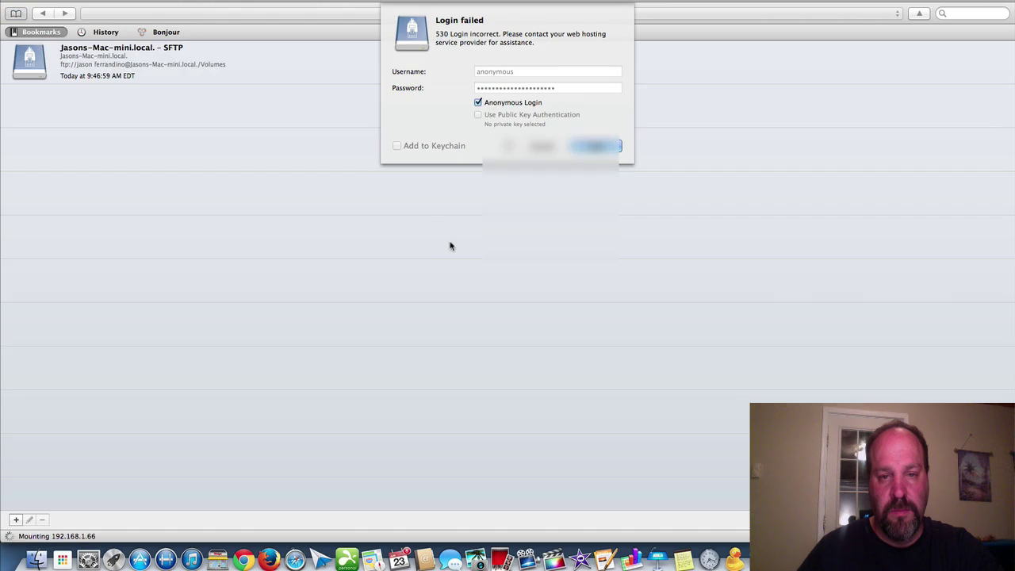
key("Escape")
Reconnect to the NAS from Cyberduck's History entry to list its Web, Public and Home folders.
left_click(92, 33)
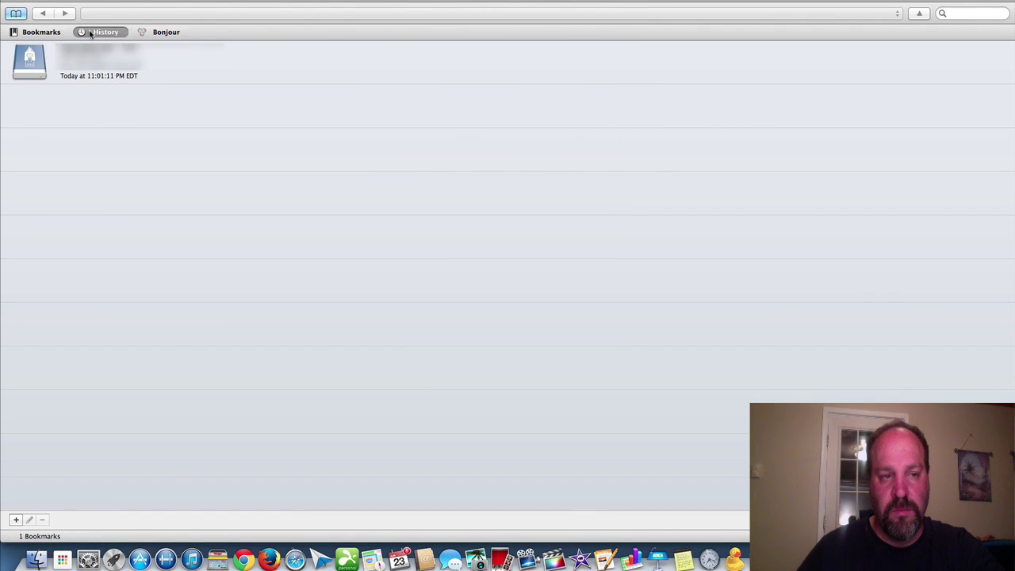
left_click(95, 56)
double_click(96, 56)
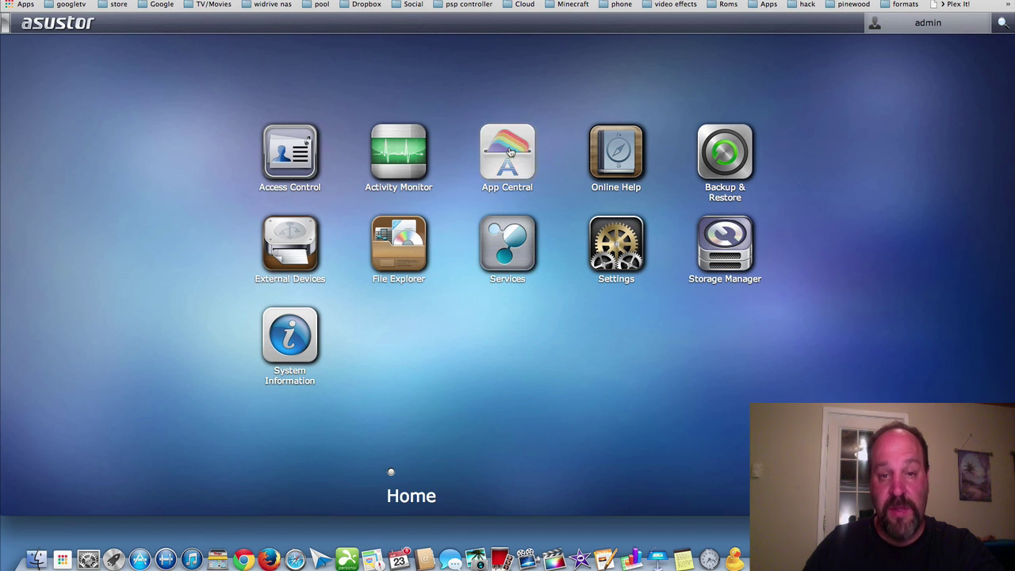
Open App Central, accept its terms of use, and show All Apps.
left_click(512, 152)
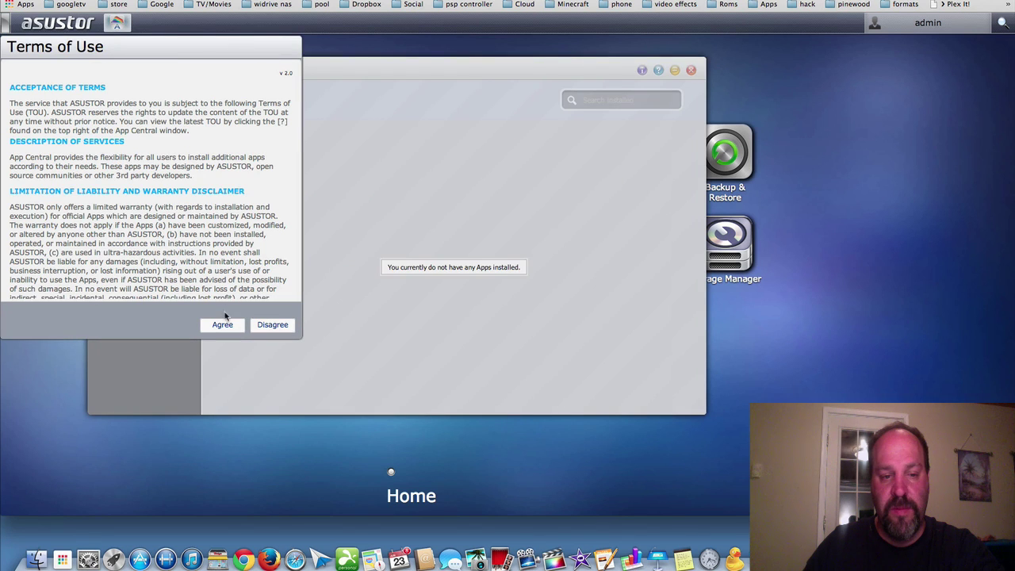
left_click(223, 323)
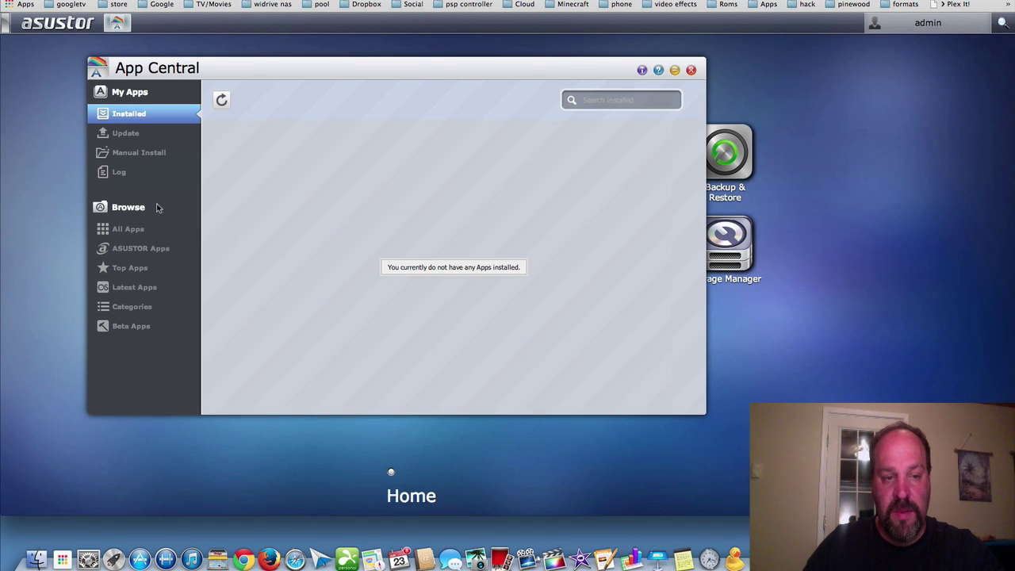
left_click(119, 232)
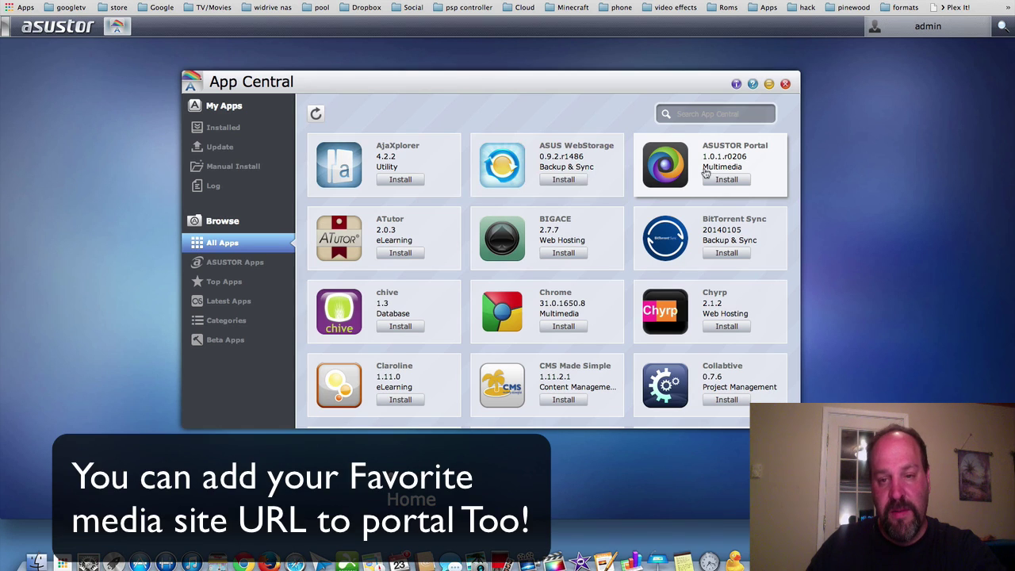
Scroll the All Apps catalogue down to its final entries, Zimplit and ZurmoCRM.
scroll(705, 173, "down", 2)
scroll(661, 208, "down", 3)
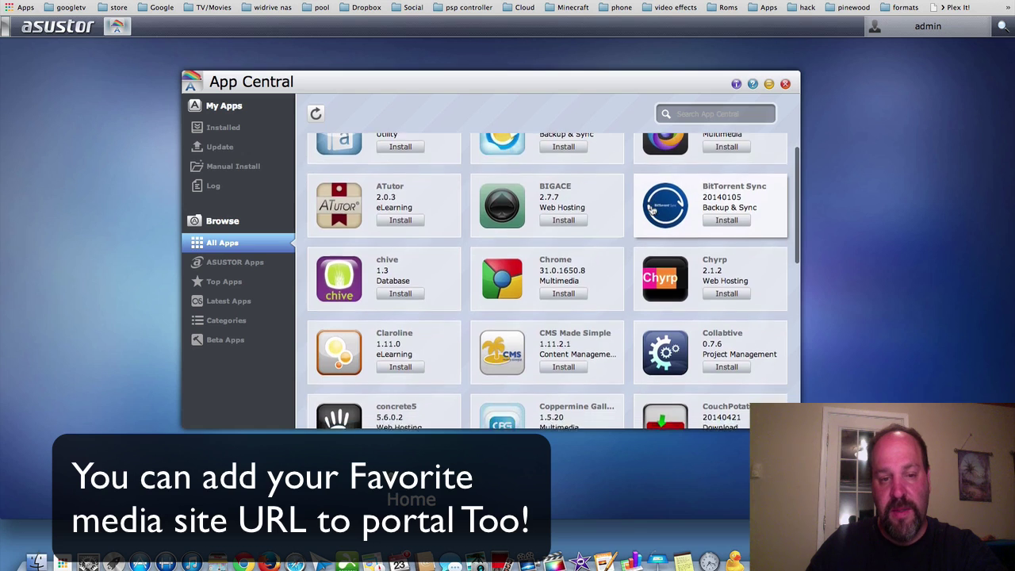
scroll(654, 208, "down", 2)
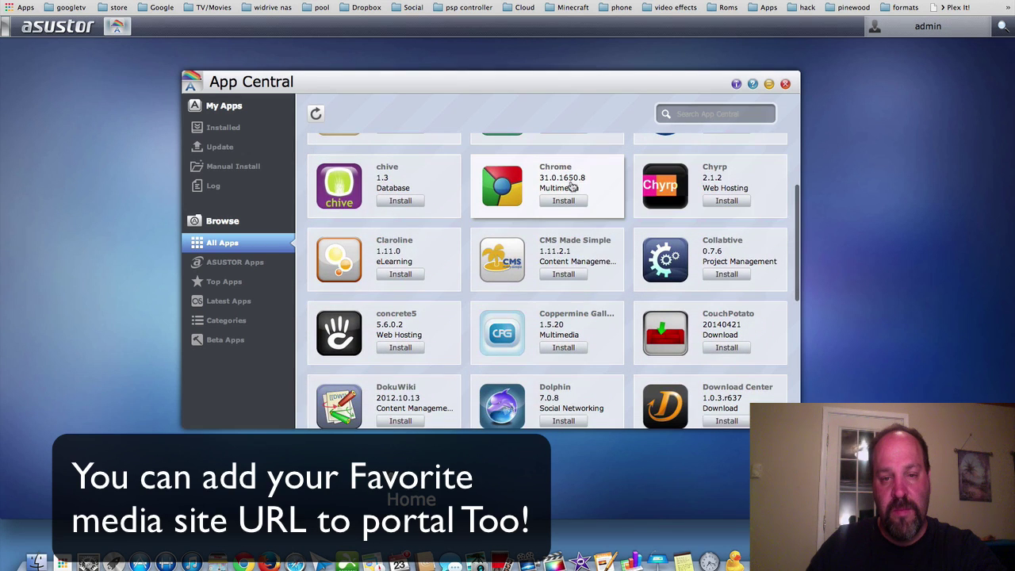
scroll(573, 187, "down", 1)
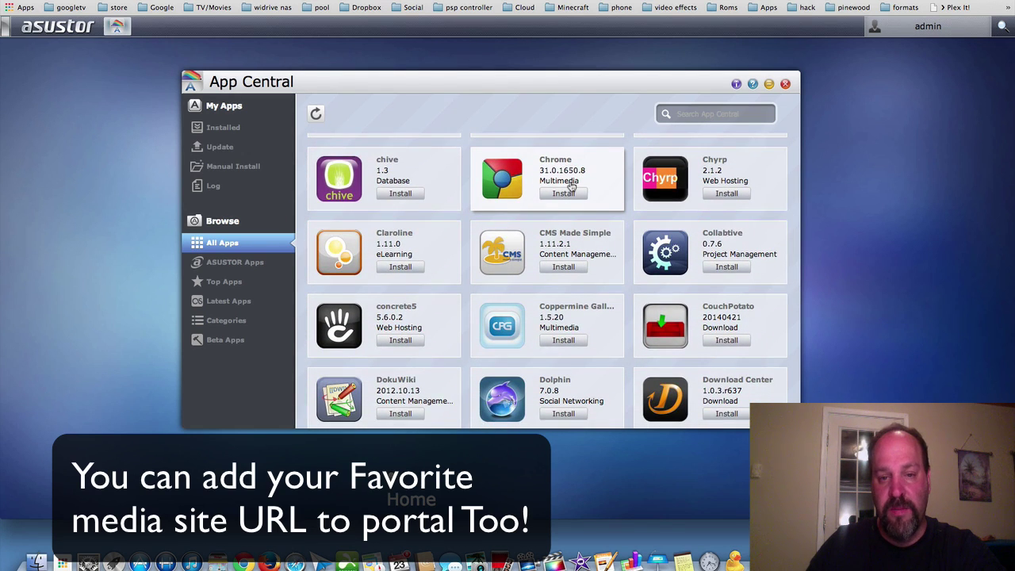
scroll(571, 184, "down", 1)
scroll(574, 194, "up", 2)
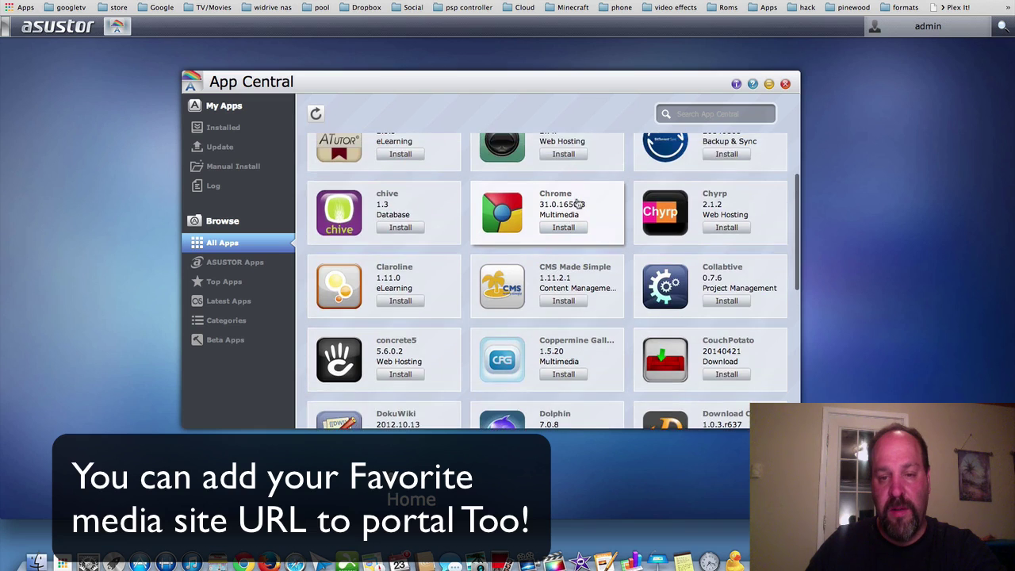
scroll(578, 205, "up", 3)
scroll(578, 206, "down", 3)
scroll(577, 205, "down", 2)
scroll(508, 226, "down", 1)
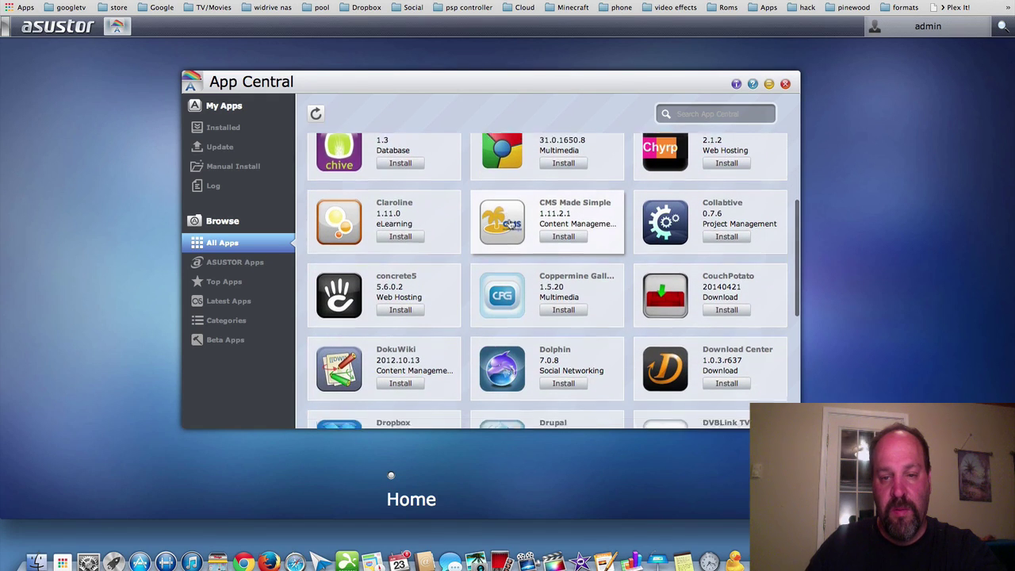
scroll(510, 225, "down", 1)
scroll(524, 222, "down", 1)
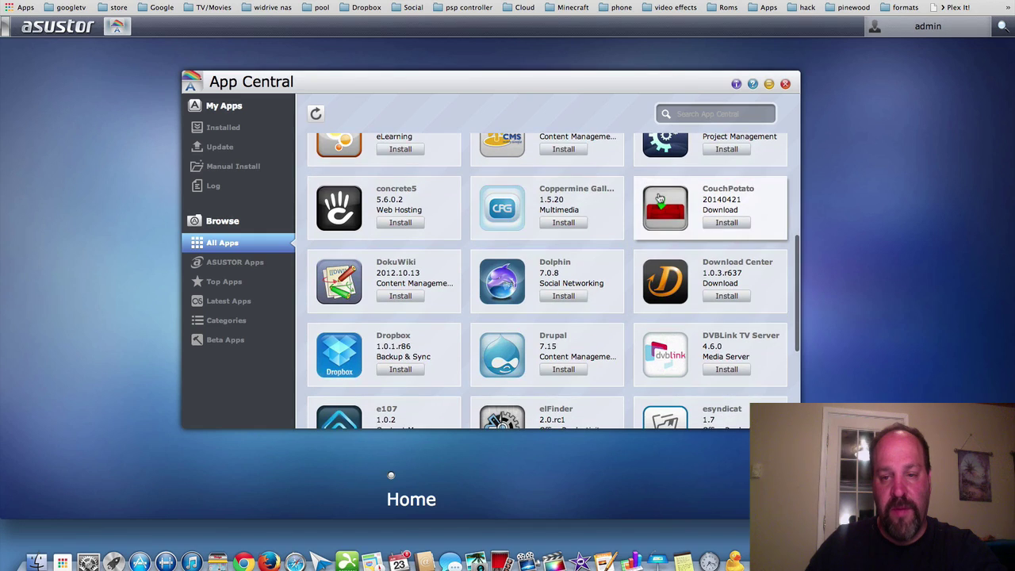
scroll(559, 263, "down", 2)
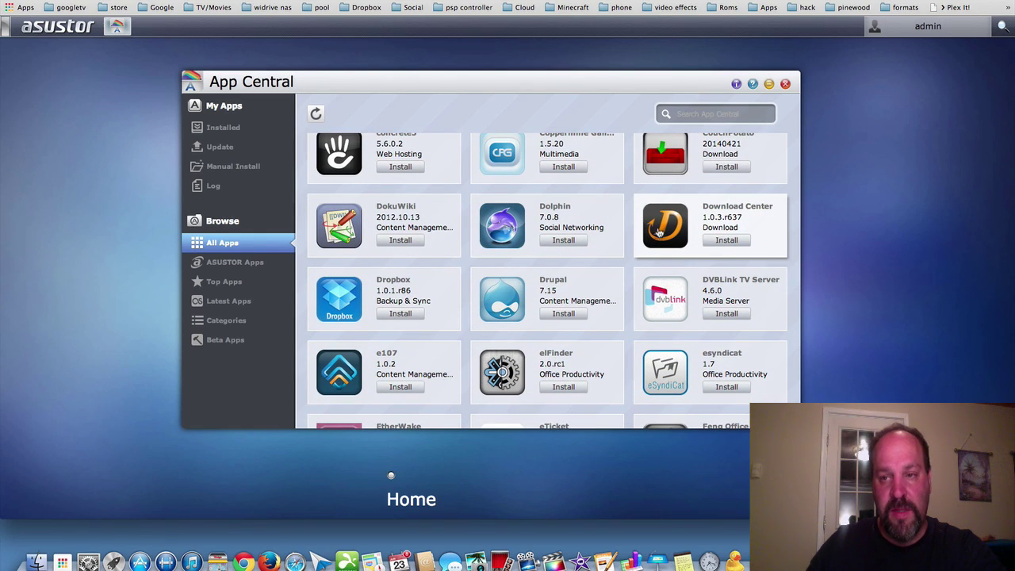
scroll(594, 263, "down", 2)
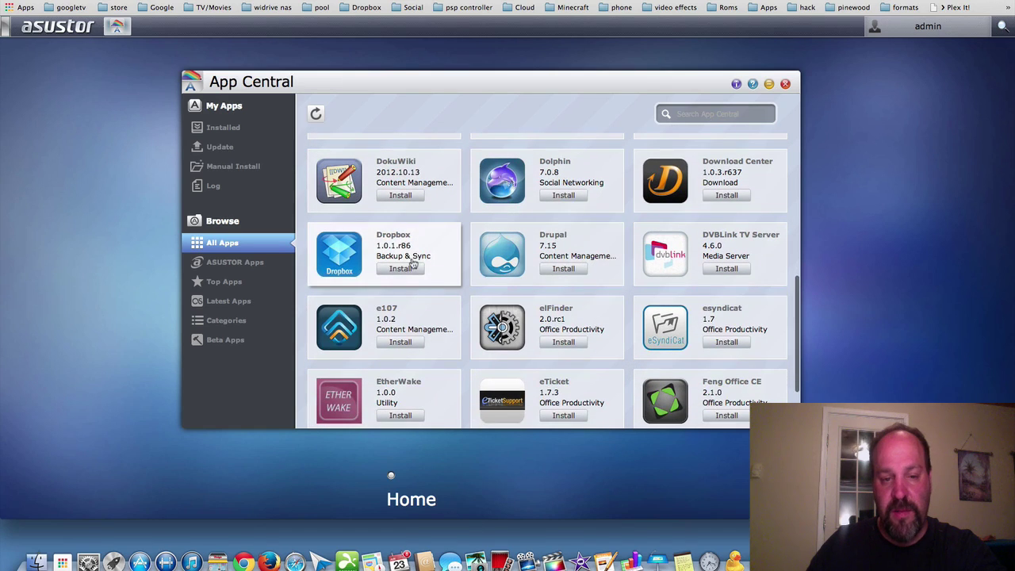
scroll(544, 274, "down", 3)
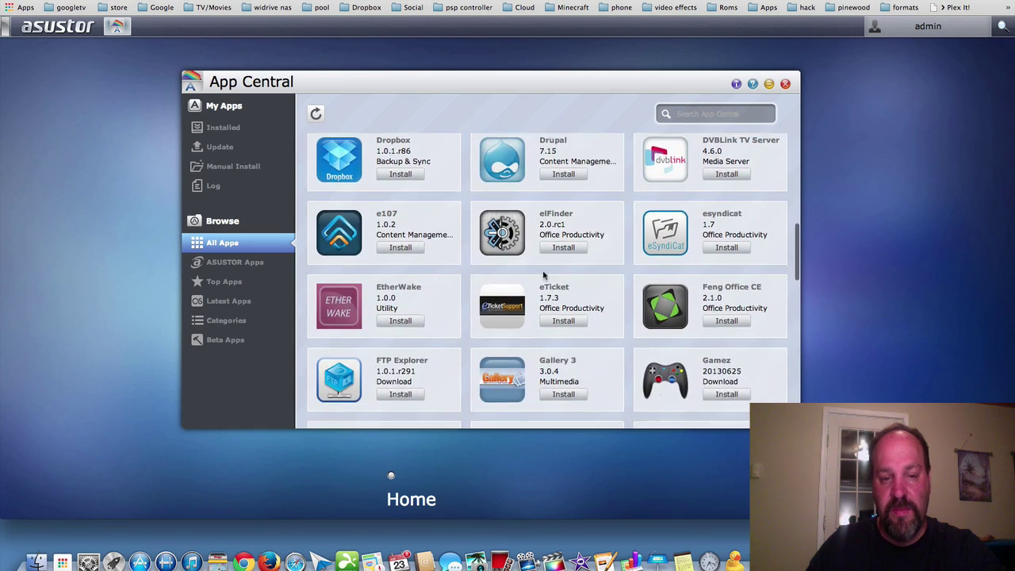
scroll(544, 275, "down", 3)
scroll(544, 274, "down", 3)
scroll(555, 273, "down", 2)
scroll(556, 311, "down", 3)
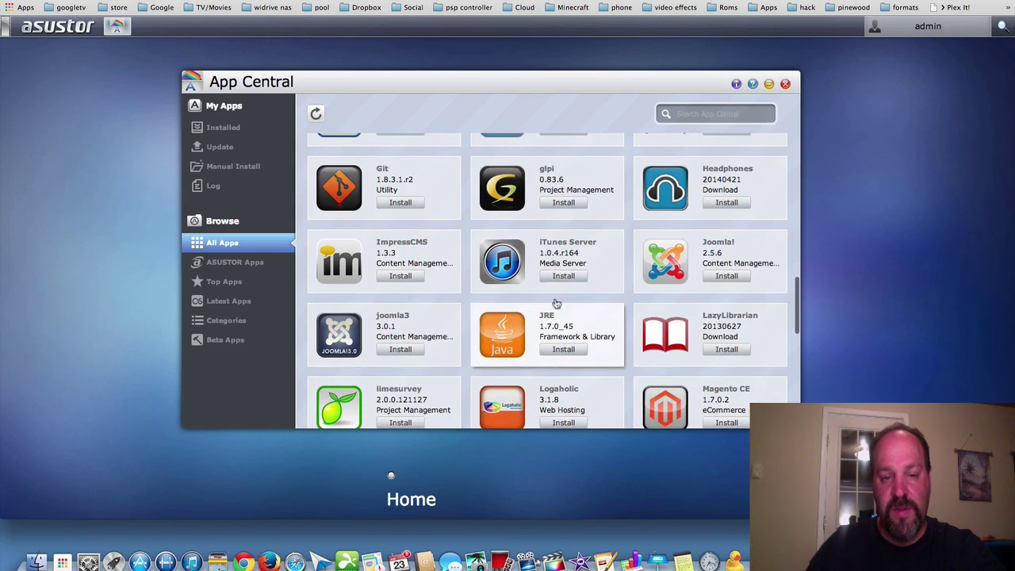
scroll(549, 274, "down", 1)
scroll(552, 278, "down", 2)
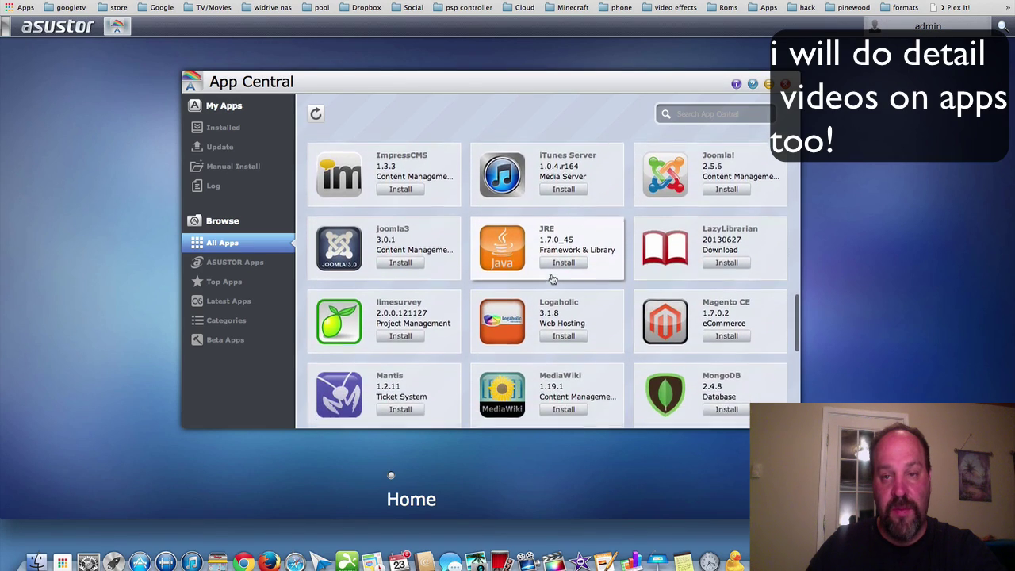
scroll(553, 276, "down", 3)
scroll(553, 276, "down", 2)
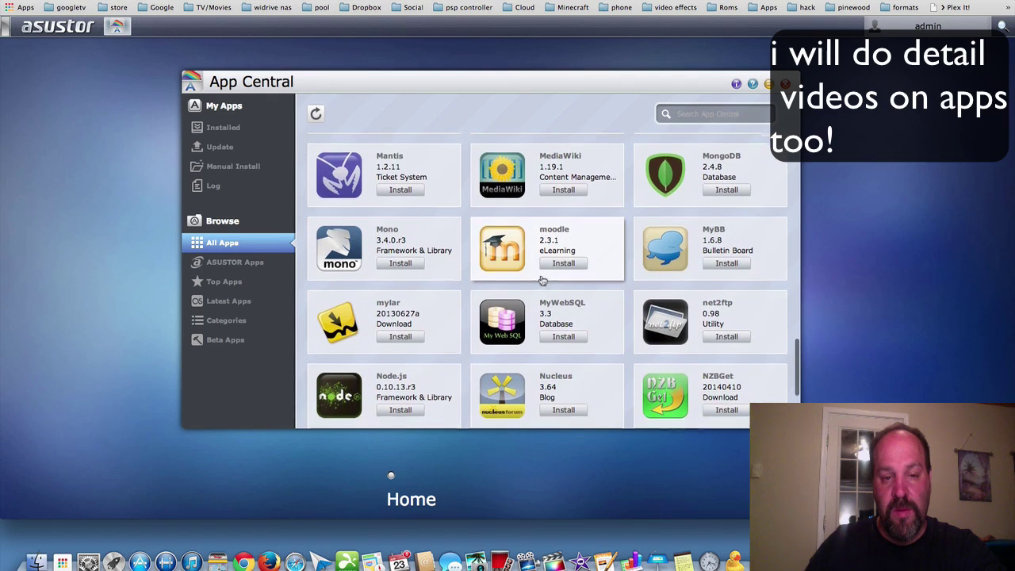
scroll(543, 280, "down", 3)
scroll(537, 276, "down", 2)
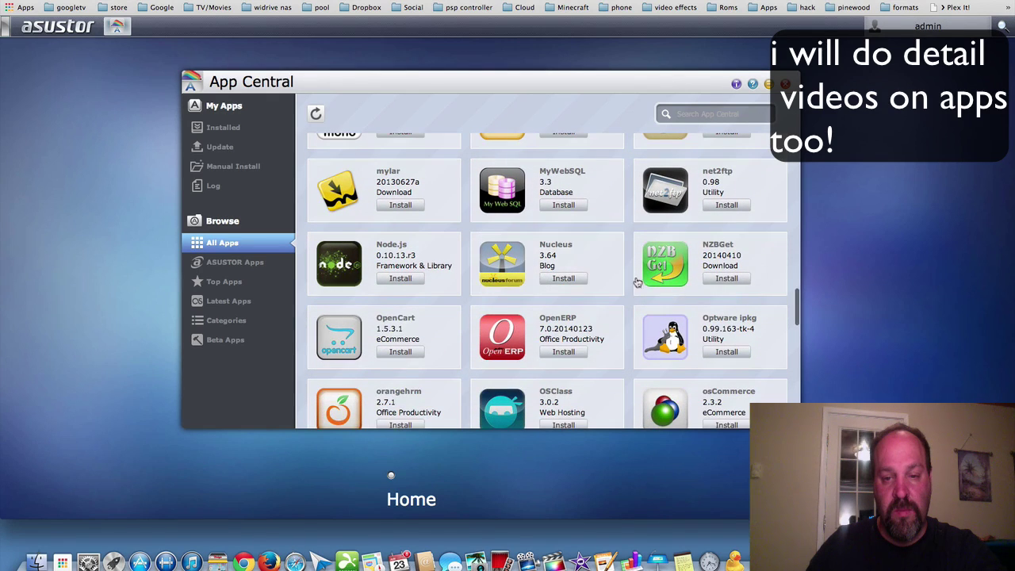
scroll(668, 264, "down", 1)
scroll(669, 264, "down", 3)
scroll(670, 264, "down", 2)
scroll(670, 265, "down", 2)
scroll(670, 266, "down", 1)
scroll(670, 266, "down", 2)
scroll(670, 266, "down", 2)
scroll(671, 265, "down", 1)
scroll(670, 266, "down", 1)
scroll(671, 266, "down", 1)
scroll(670, 265, "down", 1)
scroll(671, 264, "down", 1)
scroll(670, 265, "down", 1)
scroll(670, 265, "down", 1)
scroll(670, 265, "down", 1)
scroll(639, 294, "down", 1)
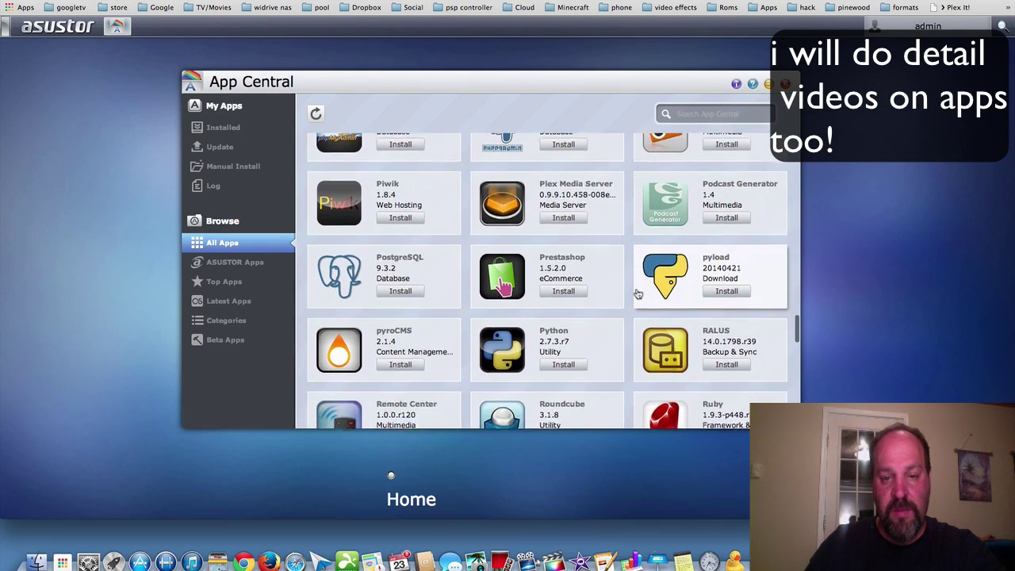
scroll(639, 293, "down", 1)
scroll(639, 294, "down", 1)
scroll(639, 294, "down", 1)
scroll(571, 277, "down", 1)
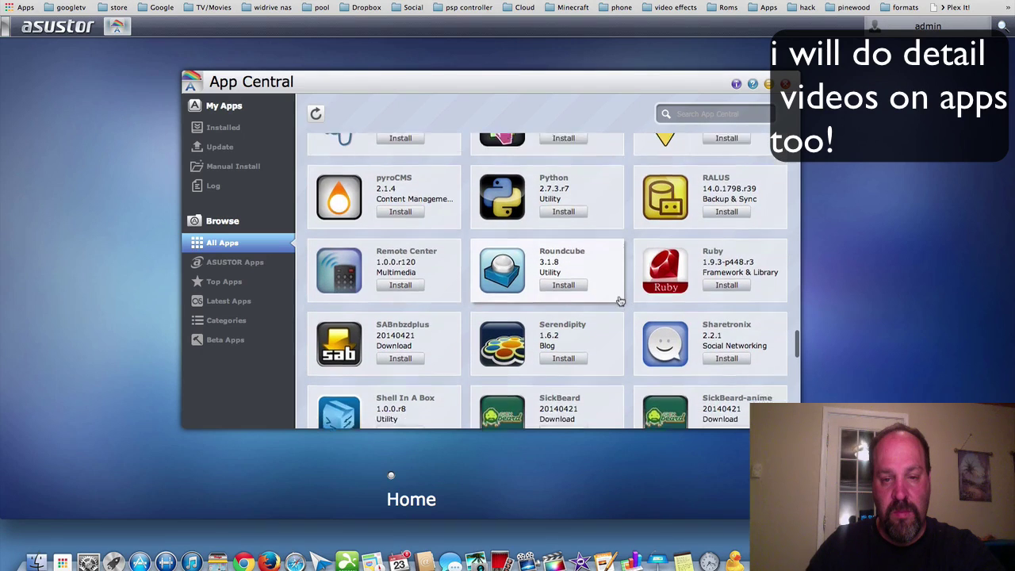
scroll(603, 289, "down", 1)
scroll(620, 300, "down", 1)
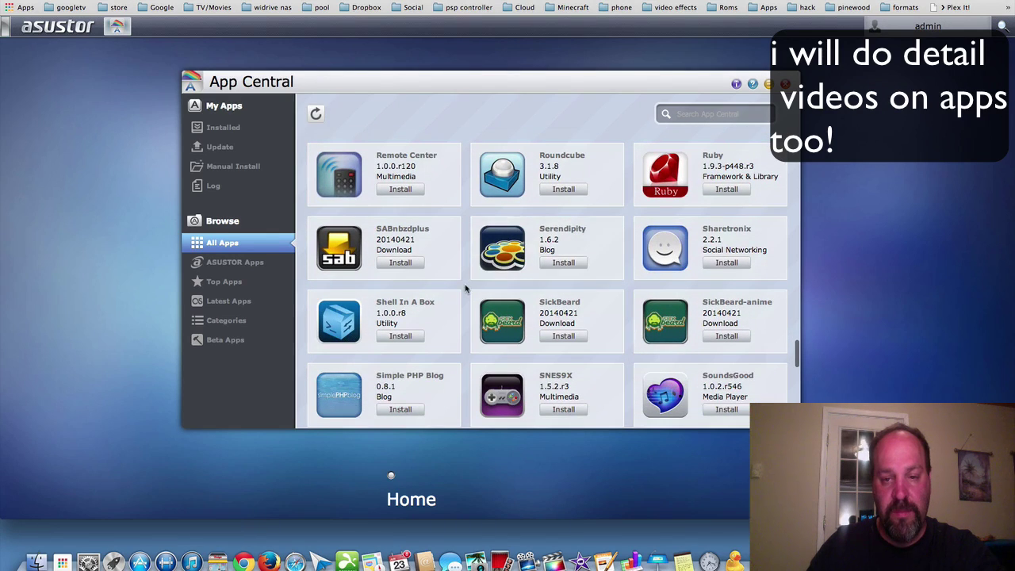
scroll(466, 289, "down", 1)
scroll(467, 288, "down", 1)
scroll(466, 288, "down", 1)
scroll(516, 239, "down", 1)
scroll(517, 239, "down", 1)
scroll(517, 240, "down", 1)
scroll(516, 239, "down", 1)
scroll(516, 239, "down", 2)
scroll(517, 240, "down", 1)
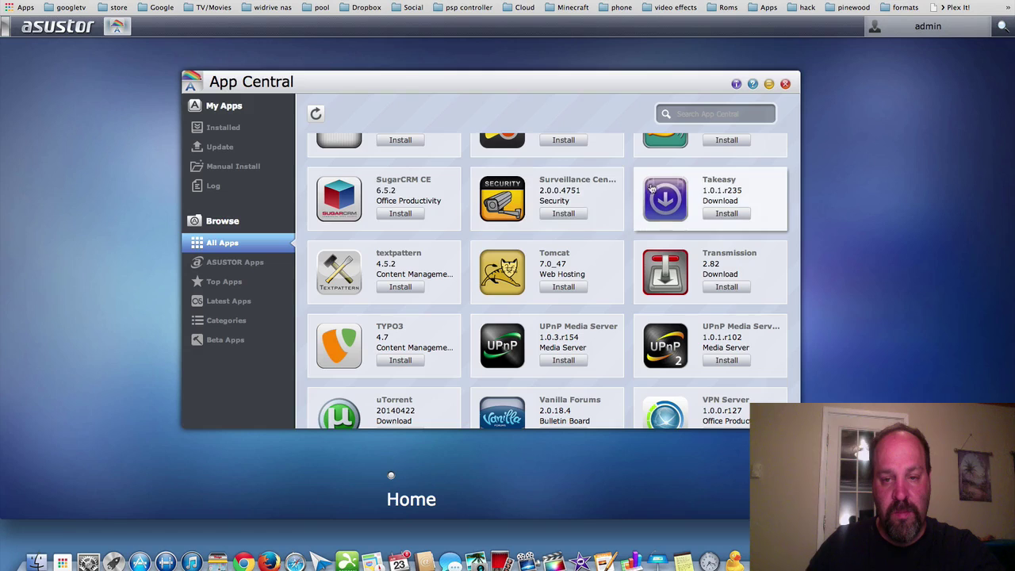
scroll(591, 232, "down", 1)
scroll(589, 235, "down", 1)
scroll(587, 233, "down", 1)
scroll(505, 288, "down", 1)
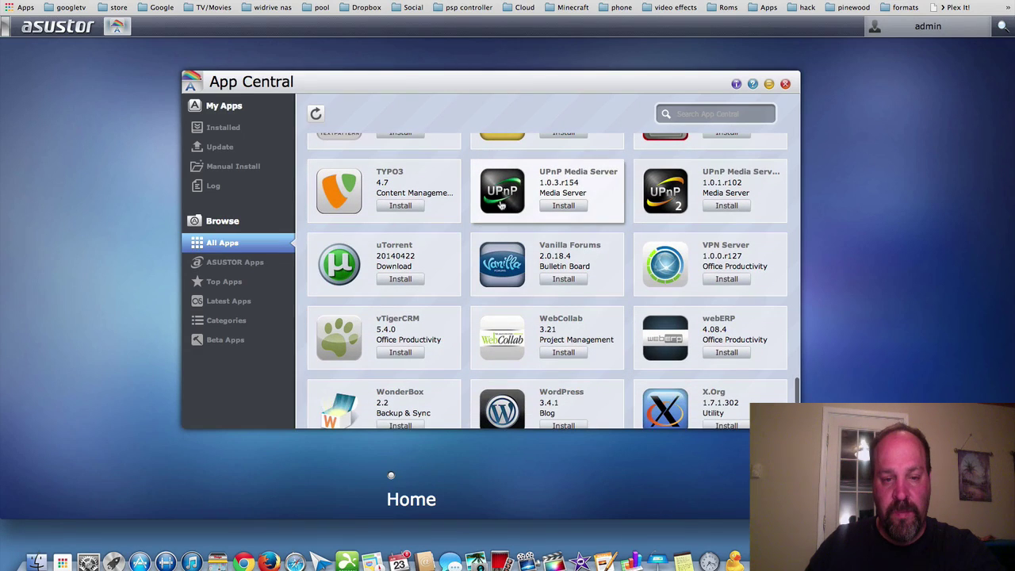
scroll(514, 228, "down", 1)
scroll(514, 228, "down", 1)
scroll(513, 230, "down", 1)
scroll(515, 230, "up", 1)
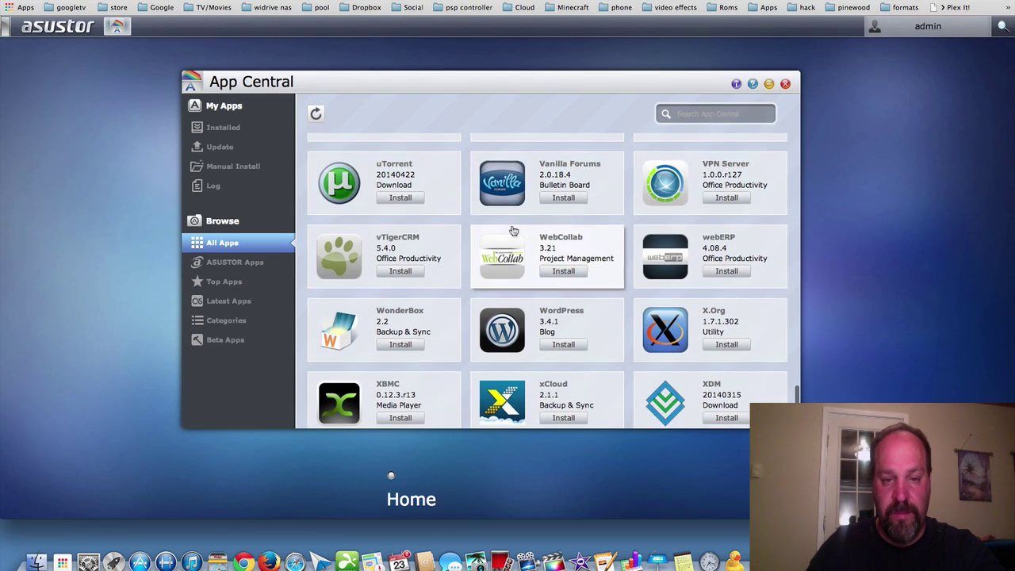
scroll(568, 231, "down", 2)
scroll(568, 231, "down", 1)
scroll(568, 230, "down", 1)
scroll(568, 231, "down", 1)
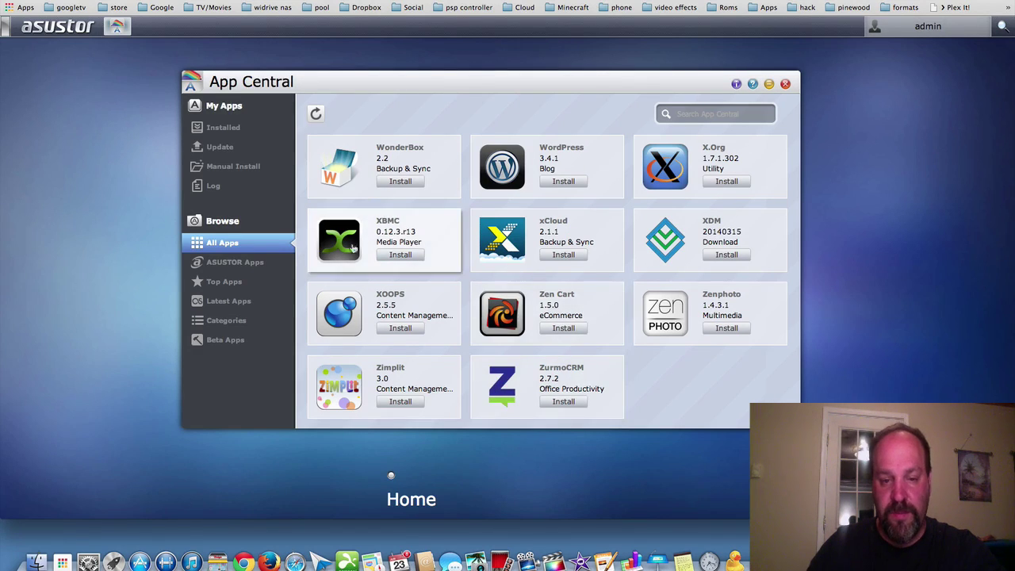
Review App Central's ASUSTOR Apps, Top Apps and Latest Apps sections.
left_click(247, 263)
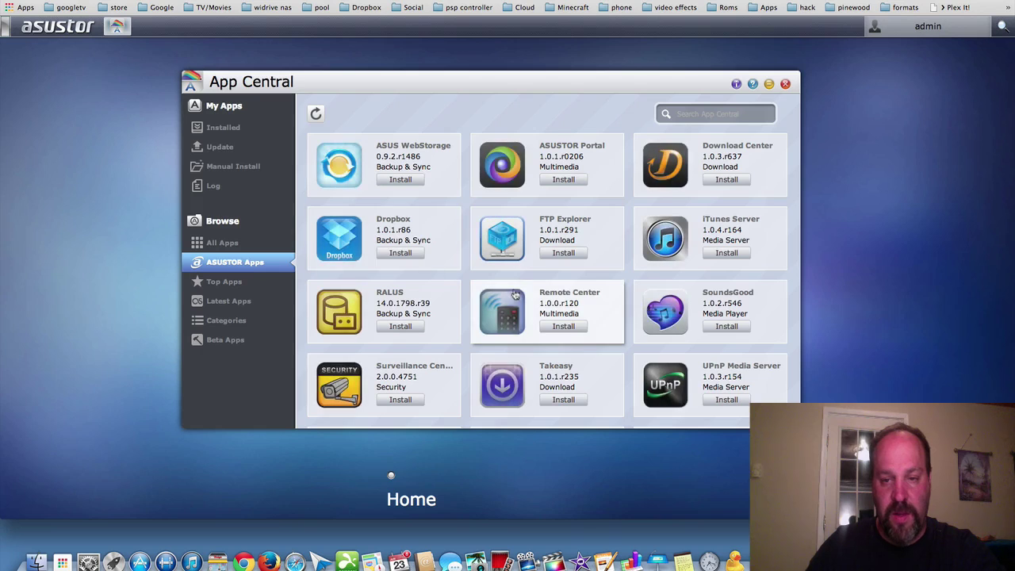
scroll(534, 293, "down", 2)
scroll(534, 293, "down", 1)
scroll(534, 294, "down", 1)
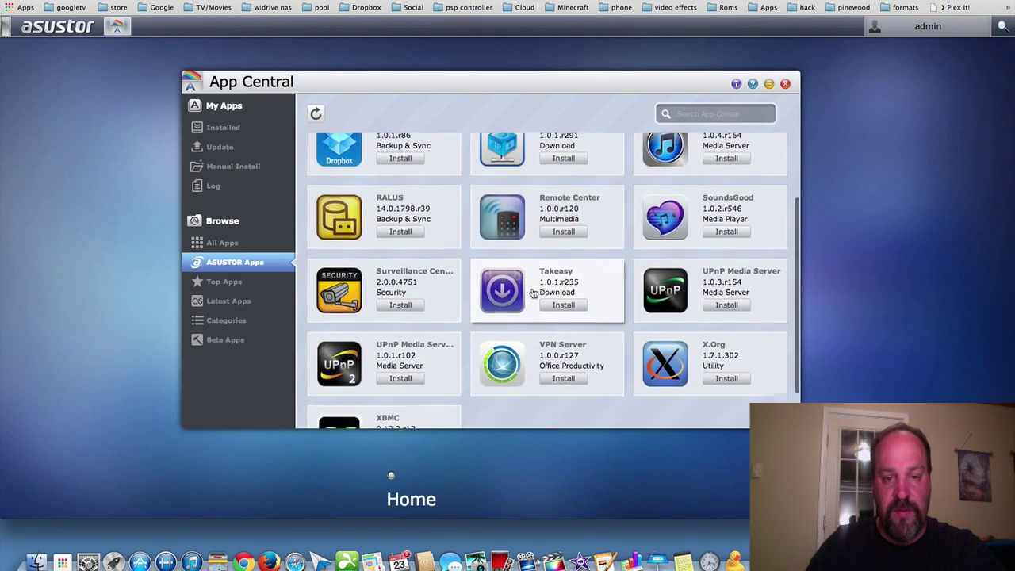
scroll(534, 293, "down", 1)
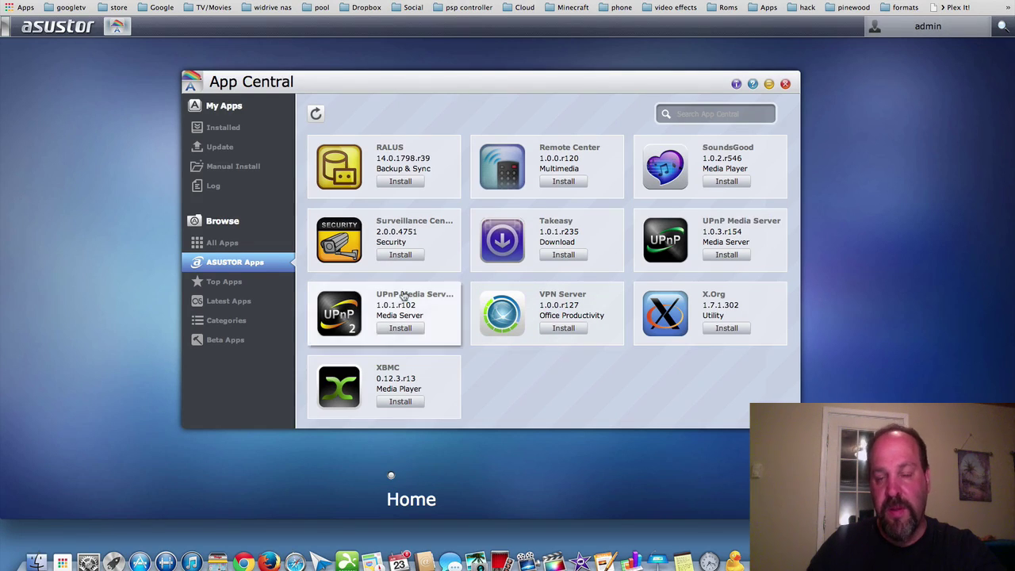
left_click(259, 284)
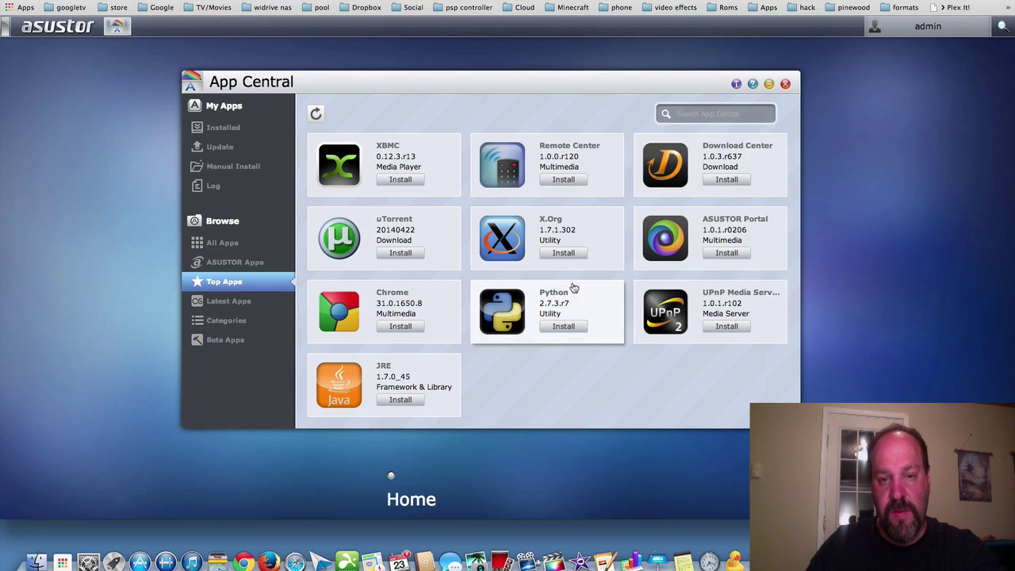
left_click(232, 307)
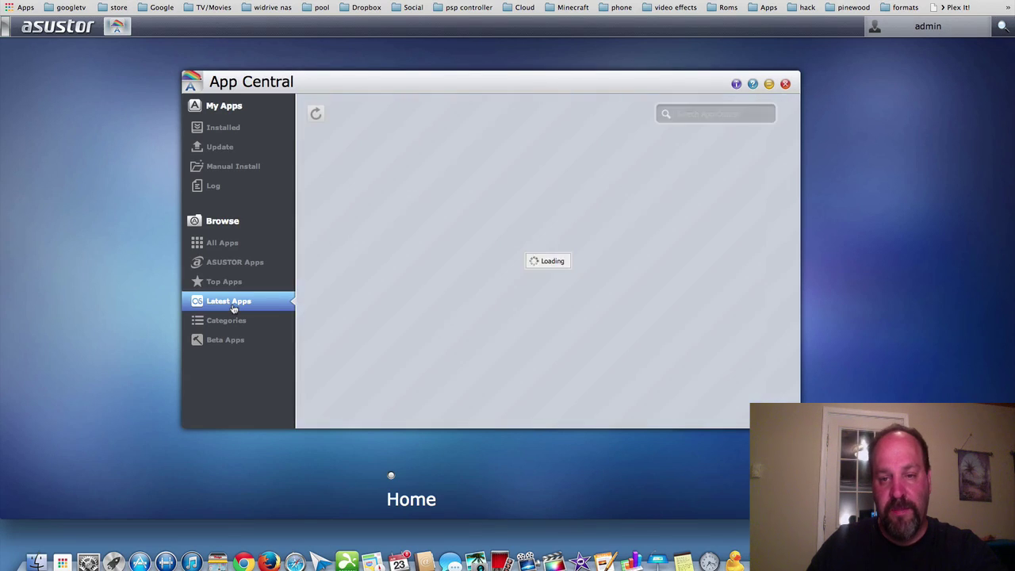
scroll(440, 335, "down", 3)
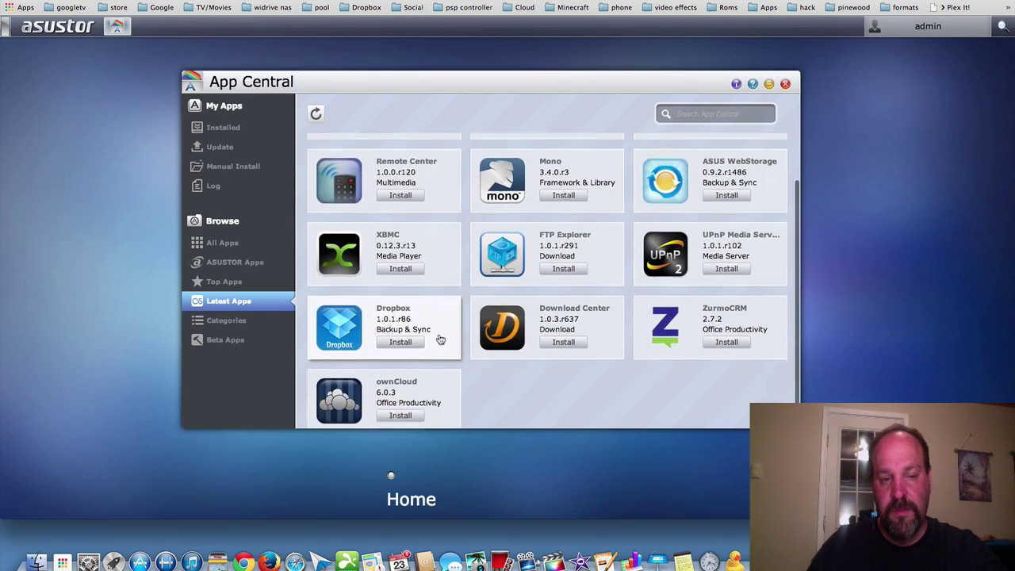
Browse the Categories and Beta Apps sections, then return to Latest Apps.
left_click(226, 320)
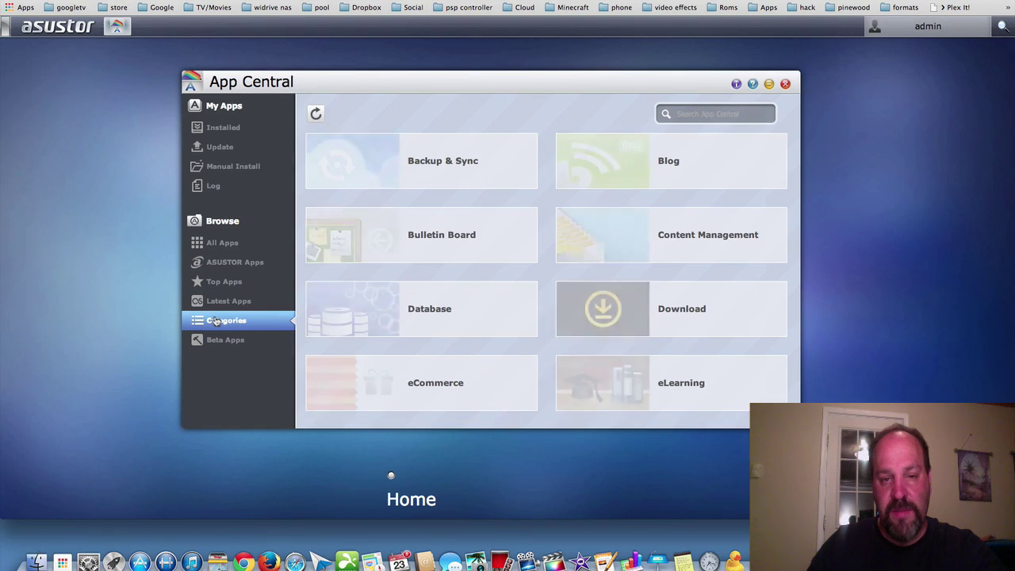
scroll(409, 314, "down", 1)
scroll(410, 314, "down", 1)
scroll(409, 314, "down", 3)
scroll(410, 314, "down", 2)
scroll(409, 314, "down", 3)
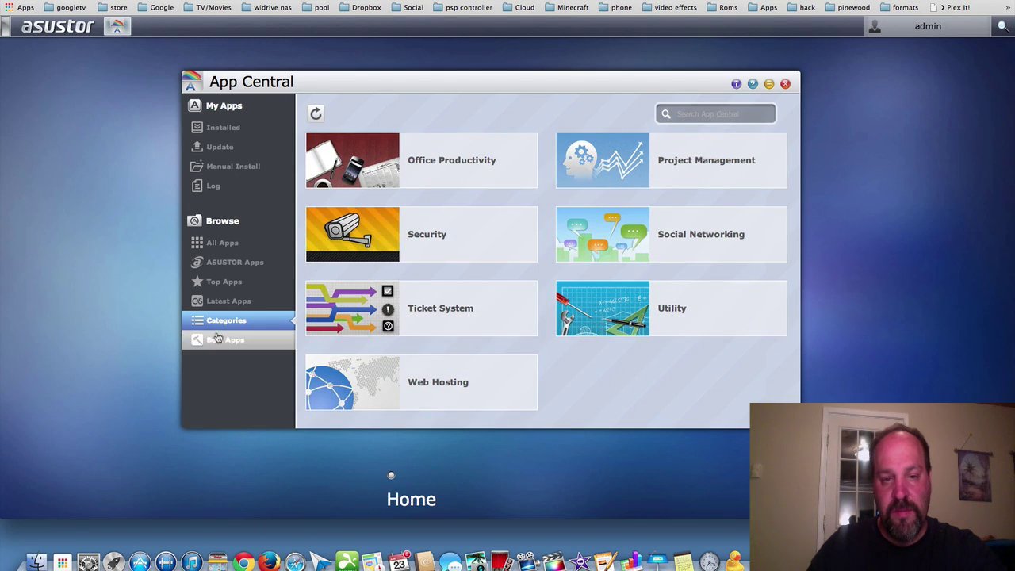
left_click(216, 340)
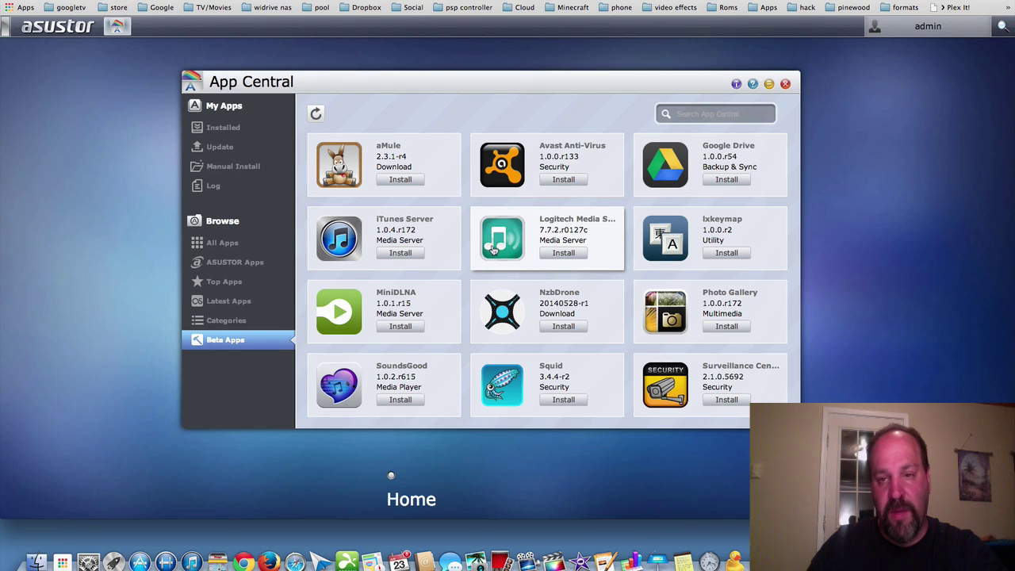
left_click(233, 303)
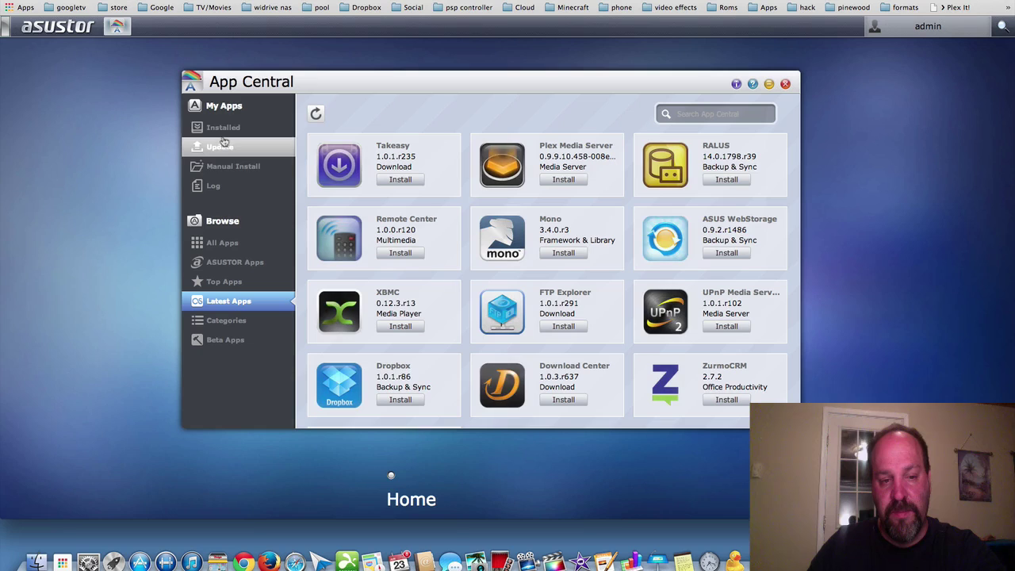
In All Apps, start installing ASUSTOR Portal, BitTorrent Sync and Chrome, then scroll the catalogue.
left_click(223, 242)
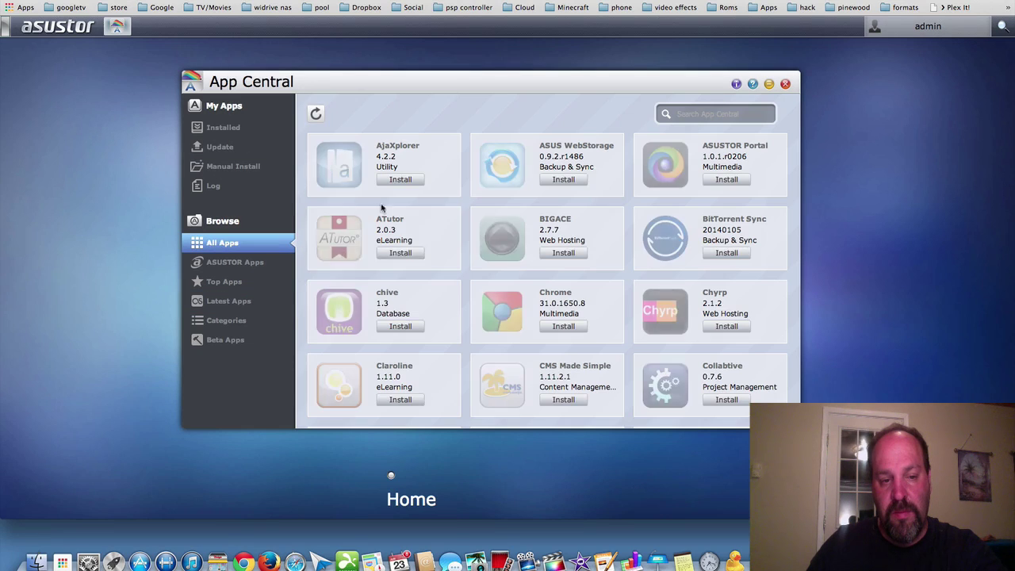
left_click(742, 181)
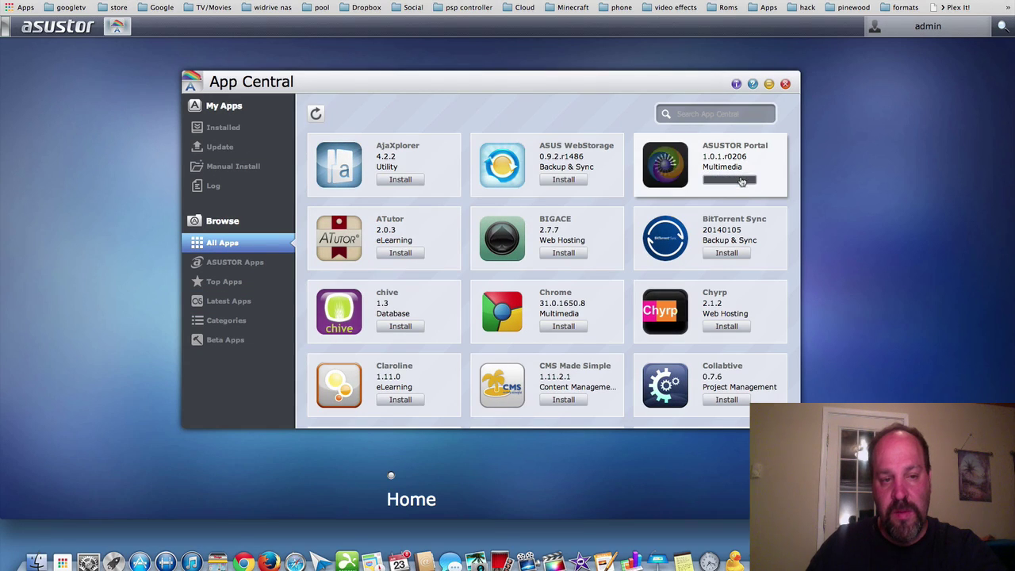
left_click(726, 252)
left_click(563, 326)
scroll(554, 318, "down", 1)
scroll(554, 318, "down", 3)
scroll(632, 298, "down", 10)
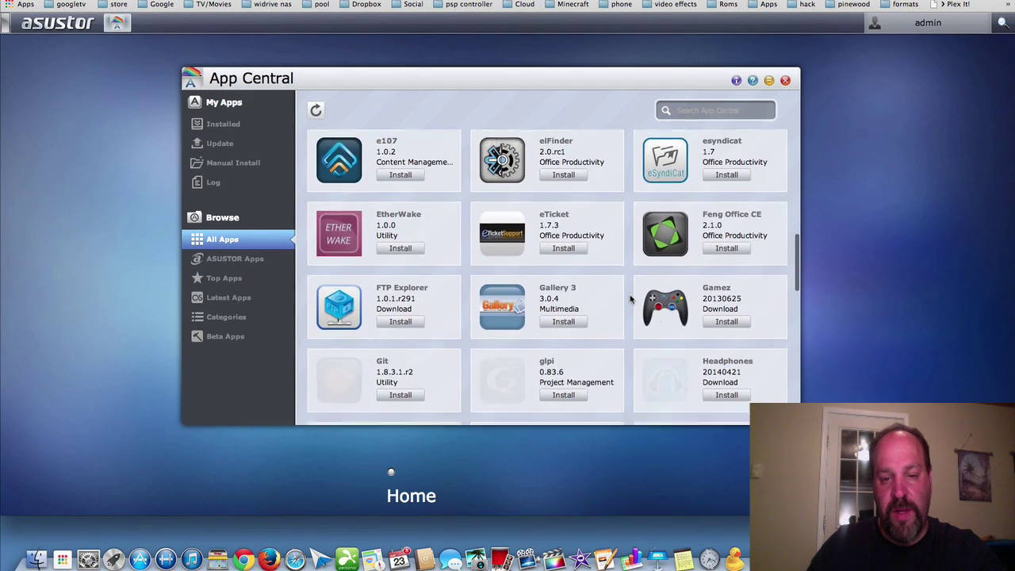
scroll(631, 299, "down", 2)
scroll(632, 299, "down", 3)
scroll(632, 299, "down", 3)
scroll(631, 300, "down", 4)
scroll(631, 299, "down", 2)
scroll(631, 299, "down", 2)
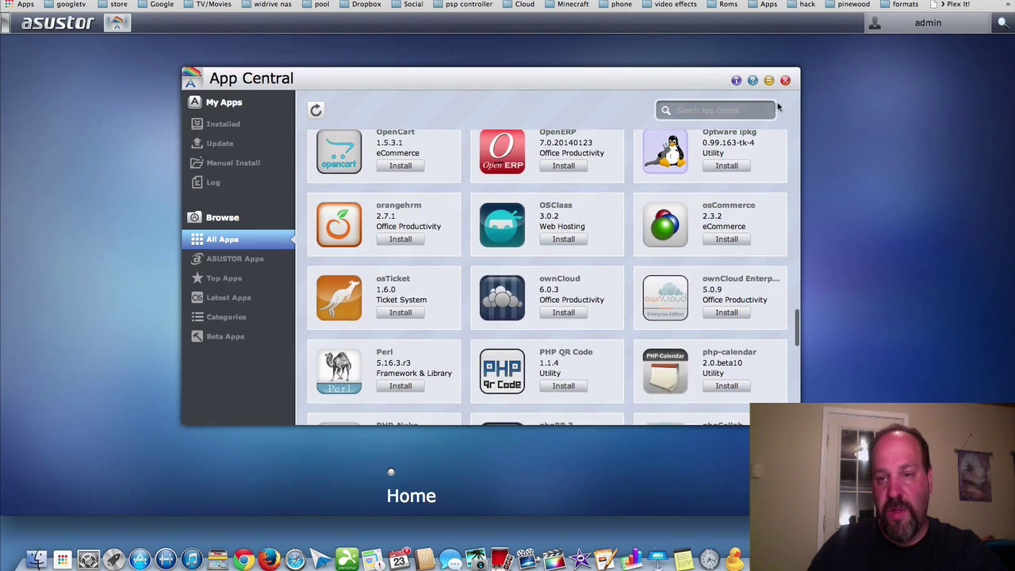
Close the App Central window to return to the ADM Home desktop.
left_click(786, 81)
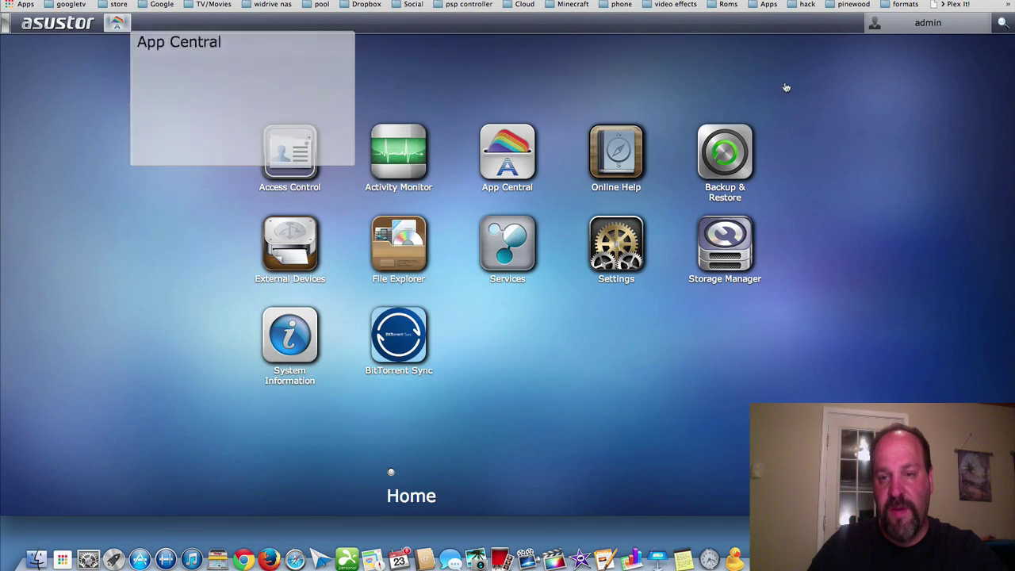